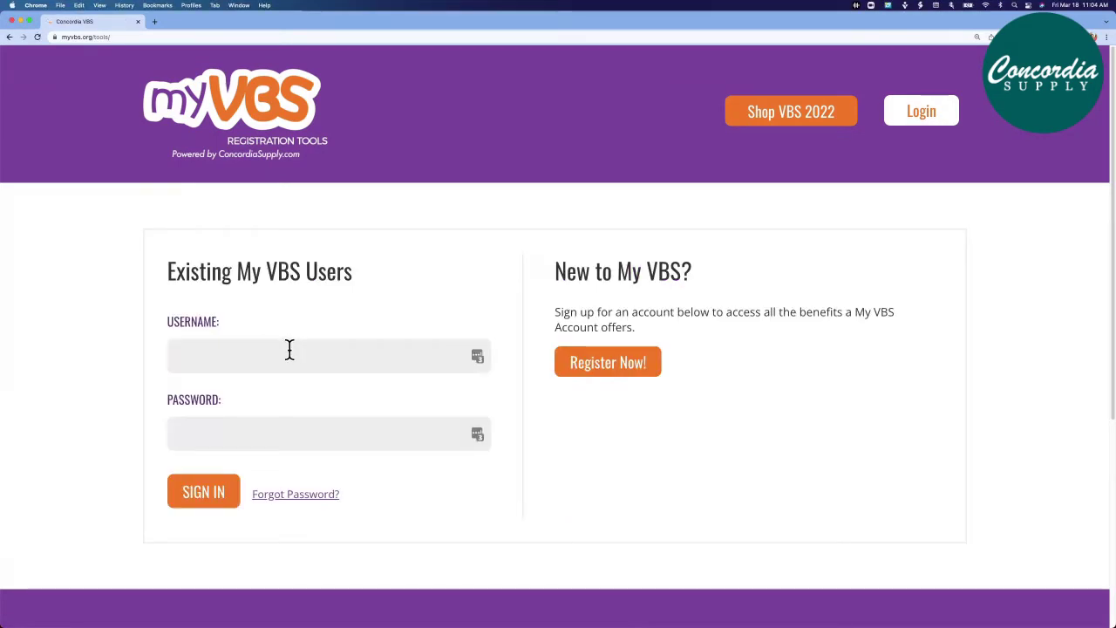
Sign in to MyVBS with the church account's username and password
click(288, 352)
text(hopechurch)
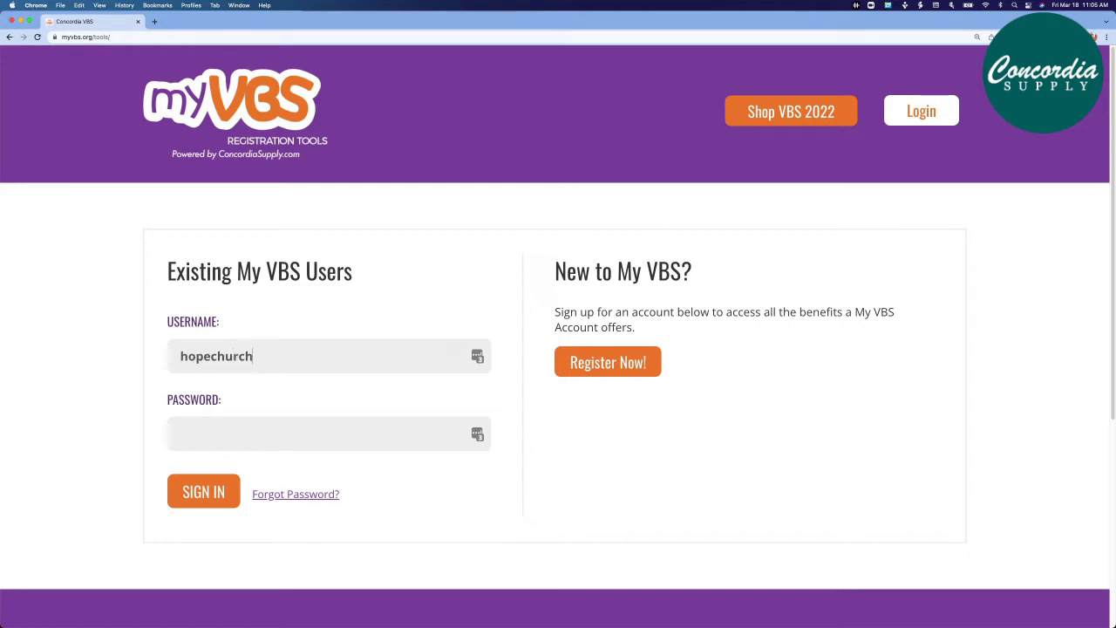
text(1)
key(Tab)
text(abc)
click(205, 493)
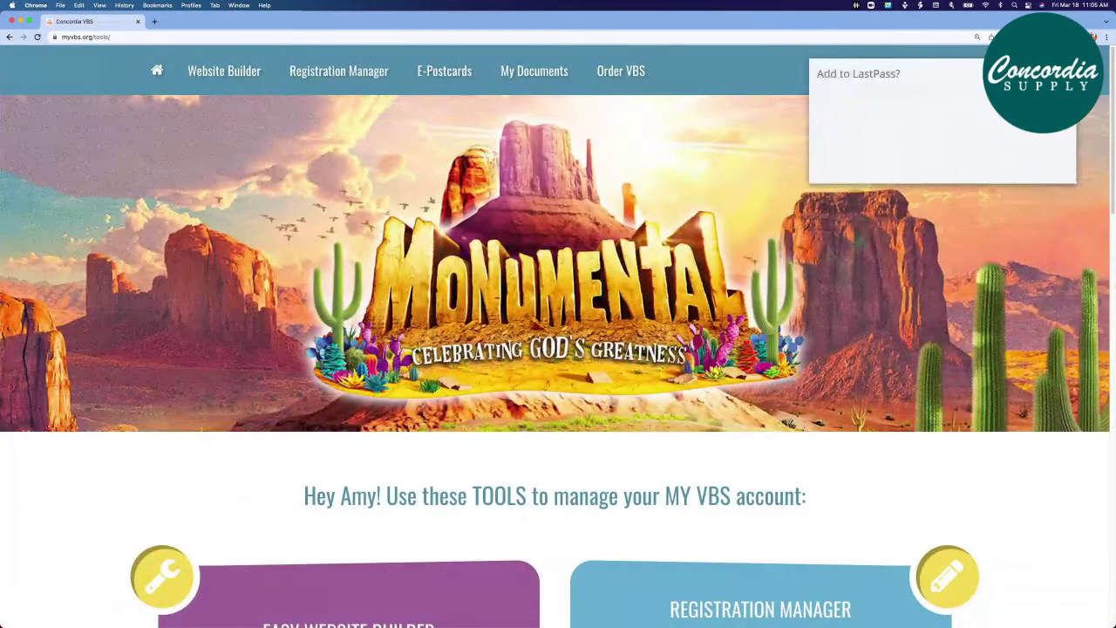
Decline the LastPass save-password prompt and look over the dashboard's tool cards
click(980, 163)
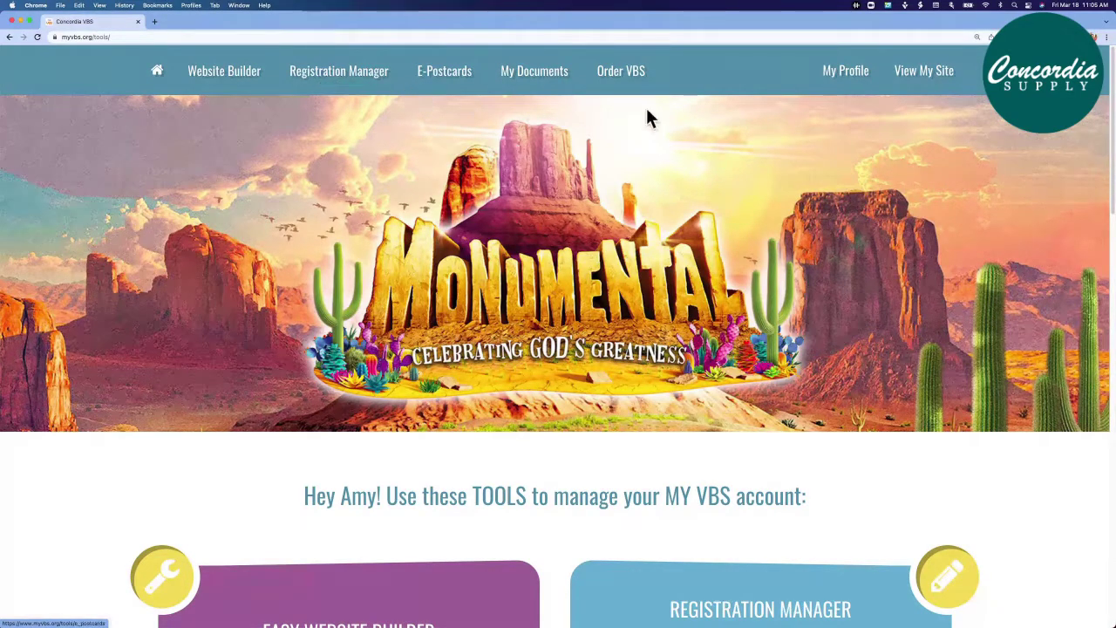
mouse_move(835, 78)
scroll(107, 319, down, 5)
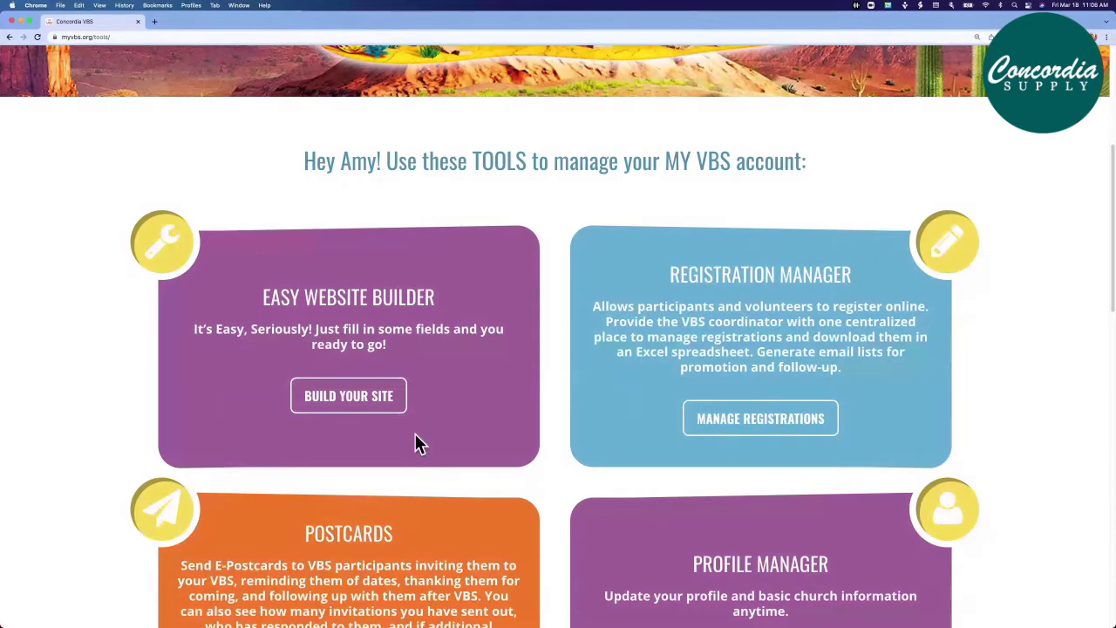
scroll(349, 408, up, 4)
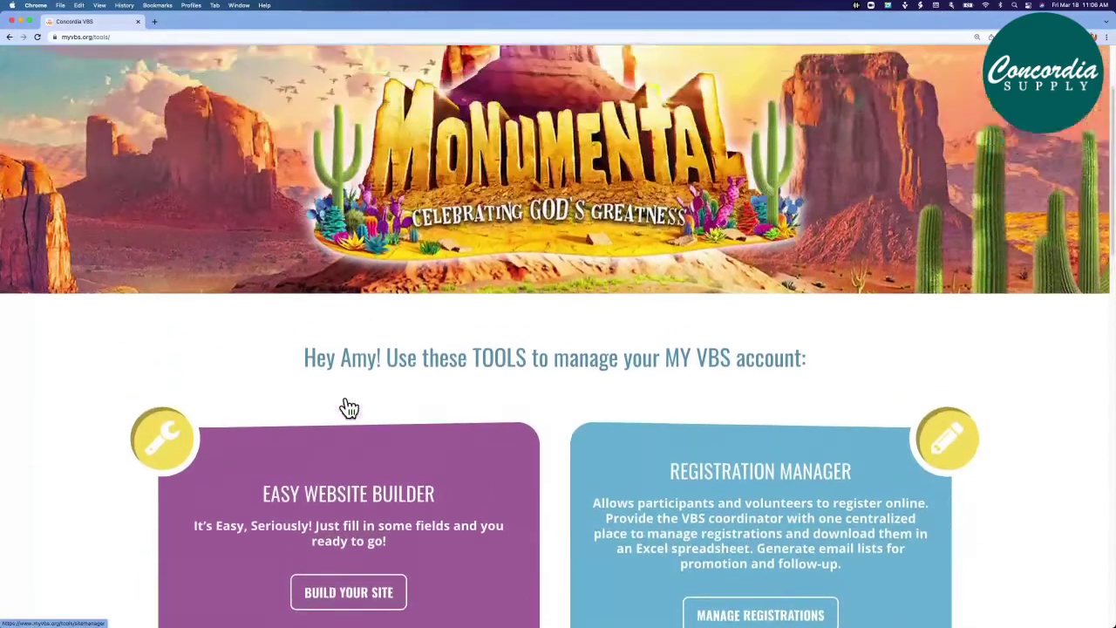
scroll(349, 409, up, 1)
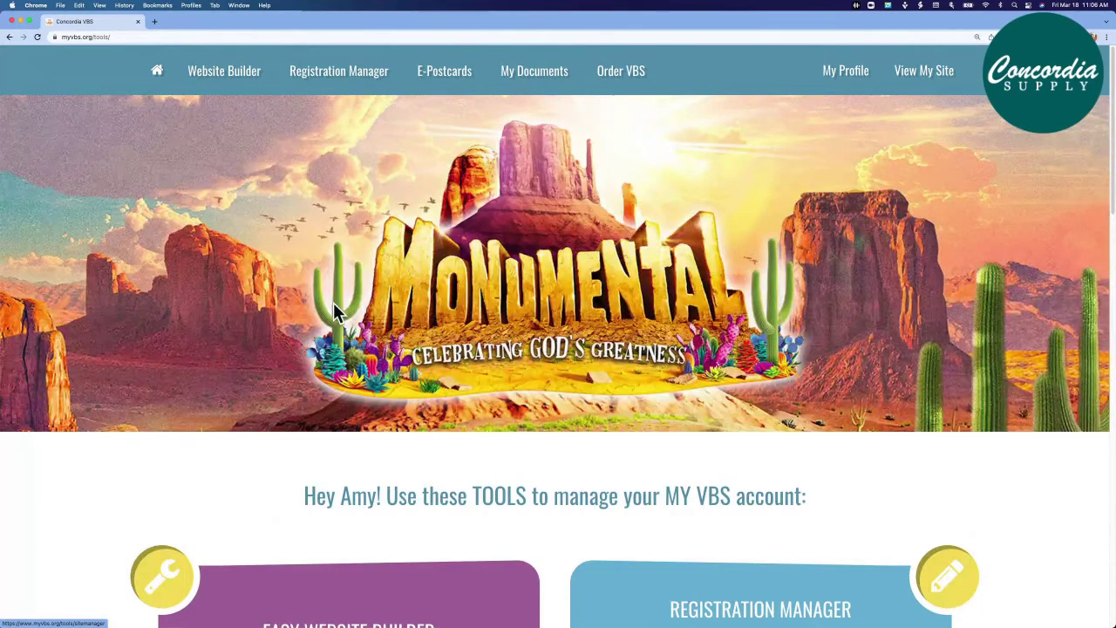
Open Website Builder and keep Monumental selected as the VBS theme
click(214, 80)
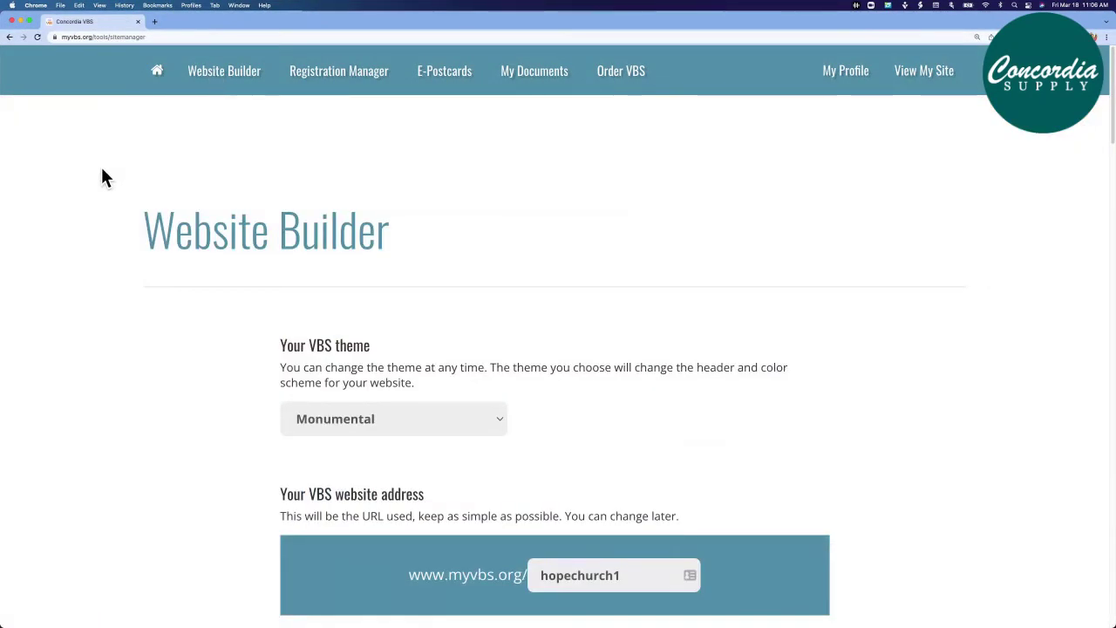
scroll(103, 178, down, 1)
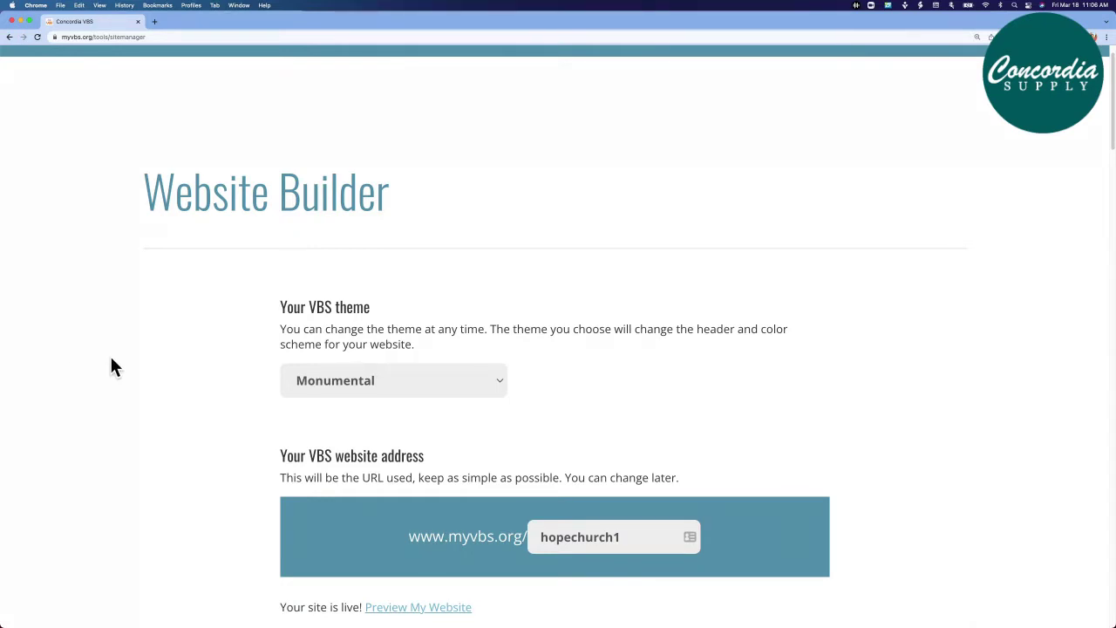
click(502, 389)
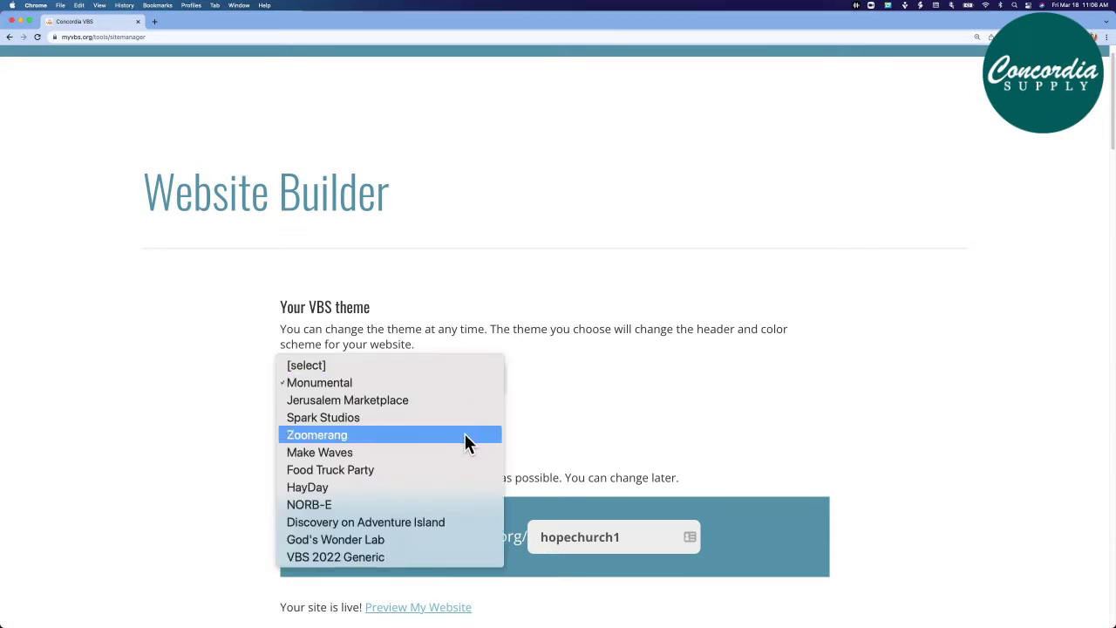
click(461, 389)
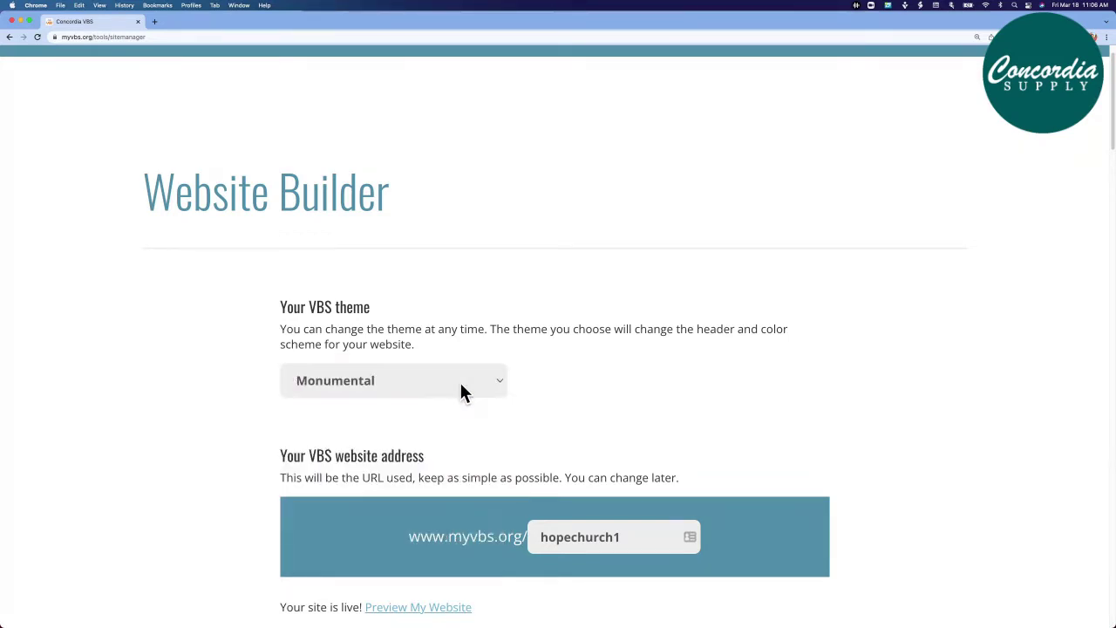
Try 'hopechurch' as the site address, find it taken, and restore 'hopechurch1'
scroll(267, 451, down, 2)
scroll(264, 455, down, 1)
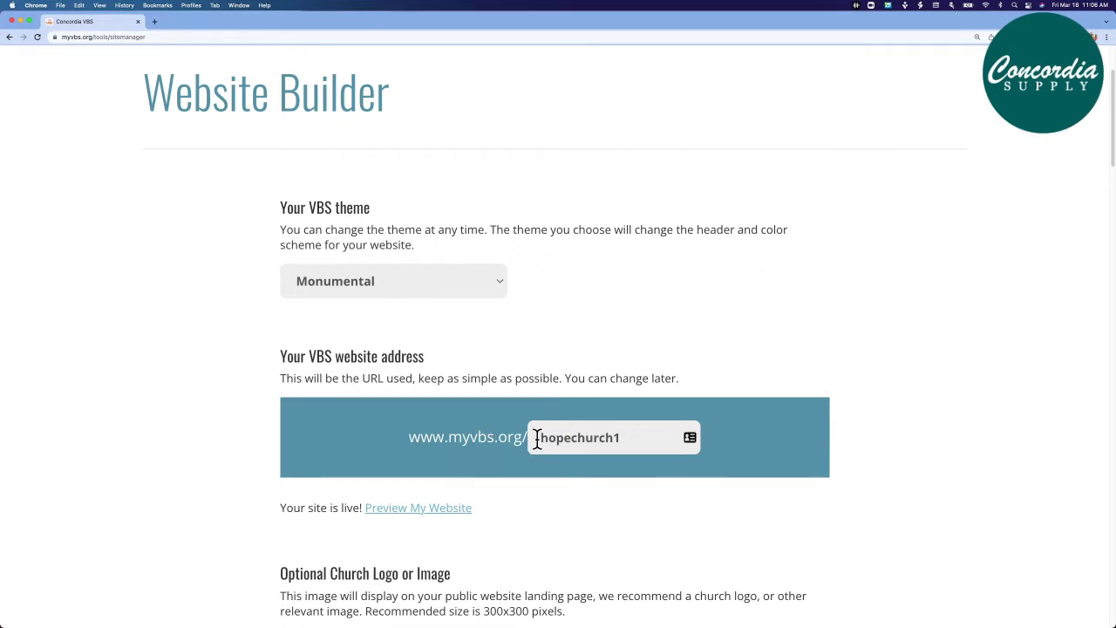
click(631, 438)
key(BackSpace)
click(633, 468)
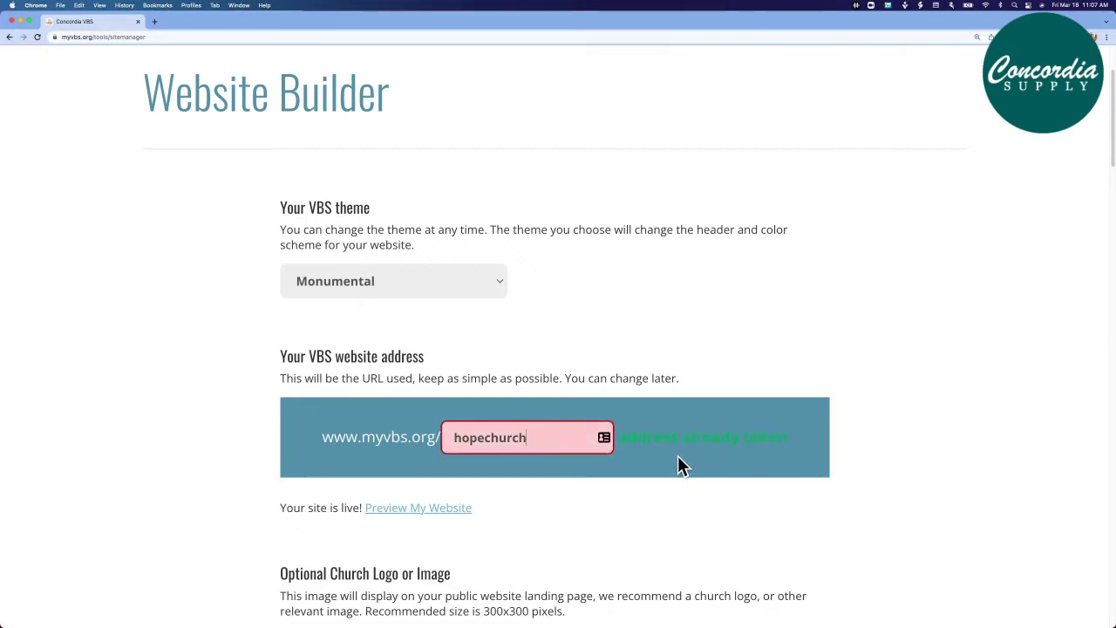
click(535, 437)
text(1)
click(540, 459)
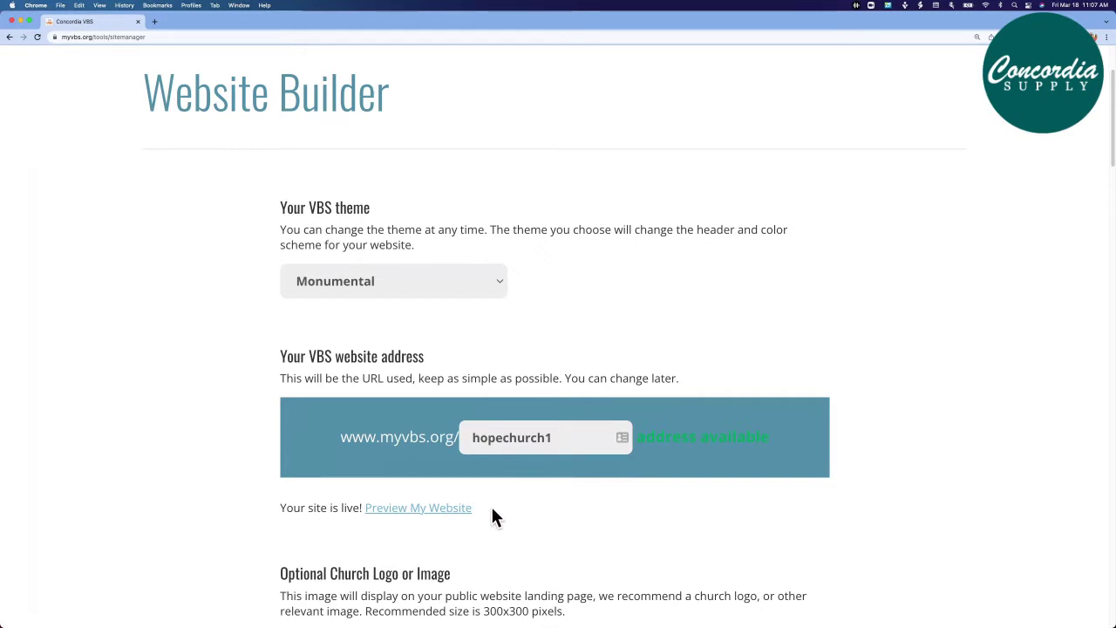
Scroll down to Website Content with the 'Join us for VBS 2022!' home-page heading
scroll(259, 532, down, 3)
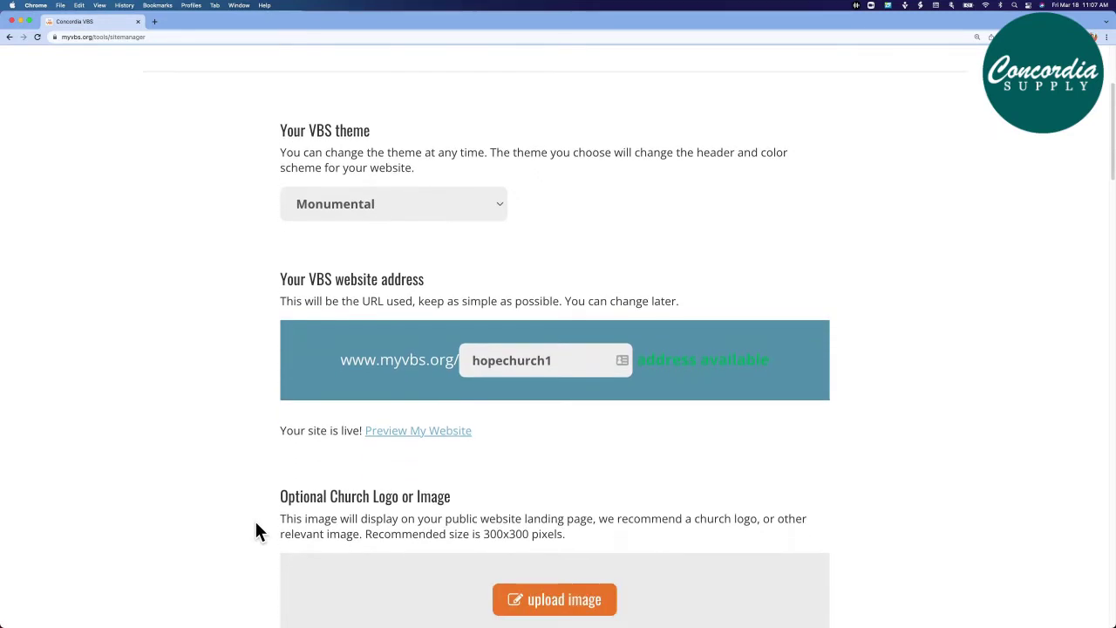
scroll(257, 528, down, 4)
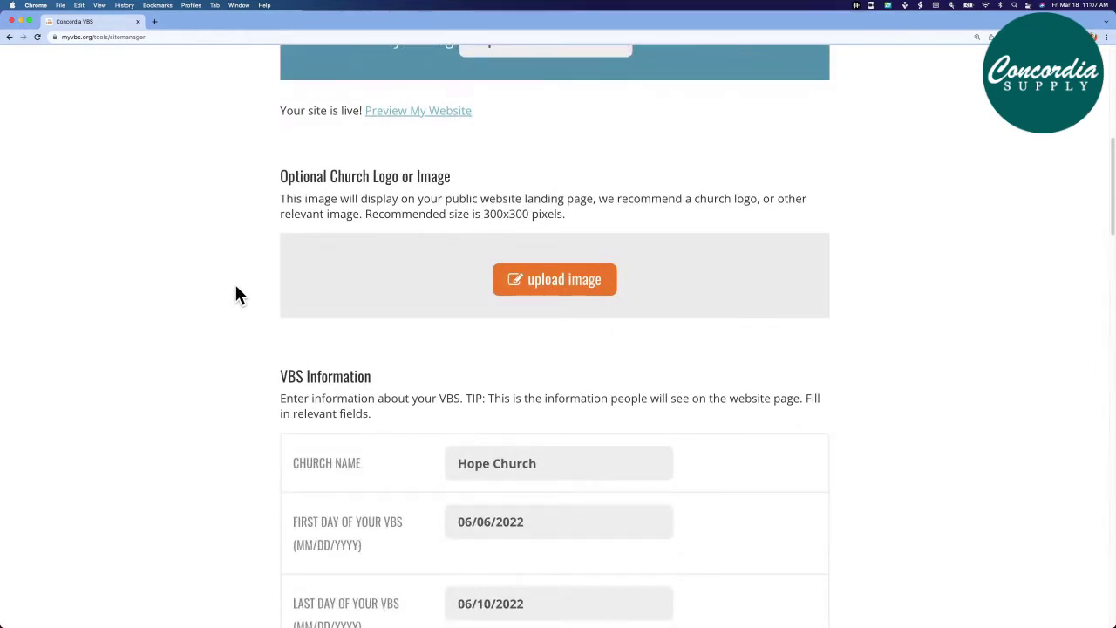
scroll(240, 295, down, 2)
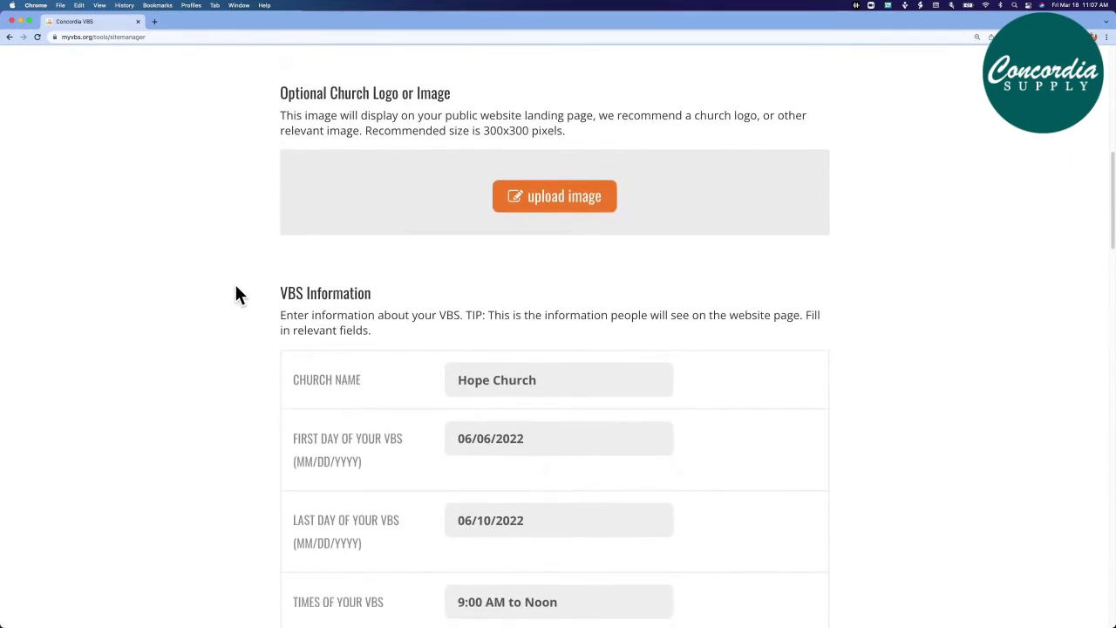
scroll(240, 295, down, 3)
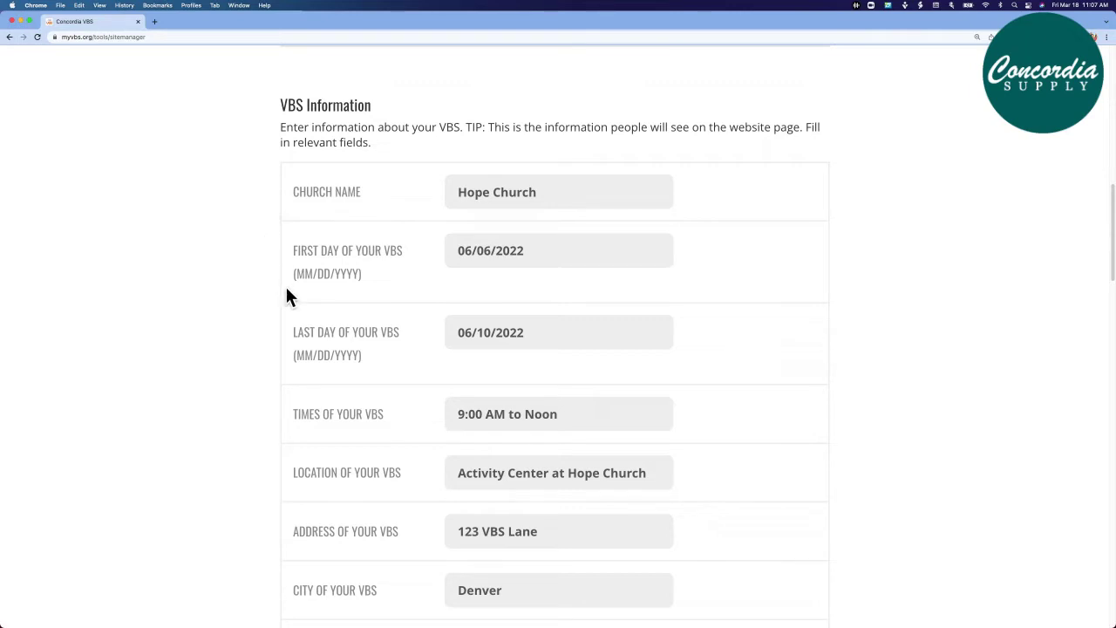
scroll(252, 337, down, 3)
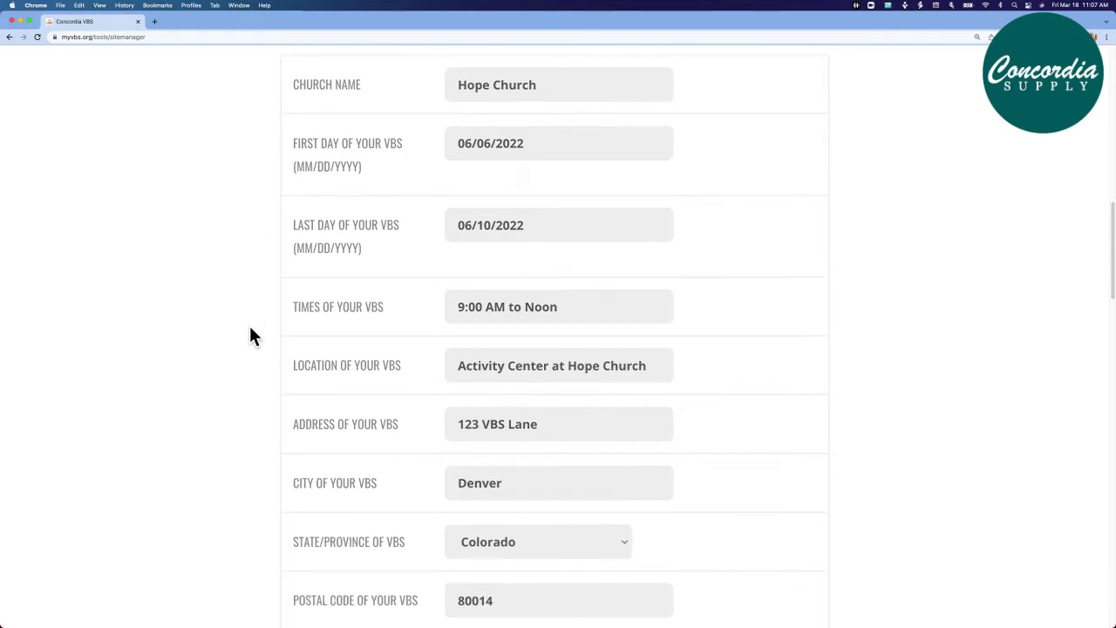
scroll(254, 428, down, 5)
scroll(255, 431, down, 9)
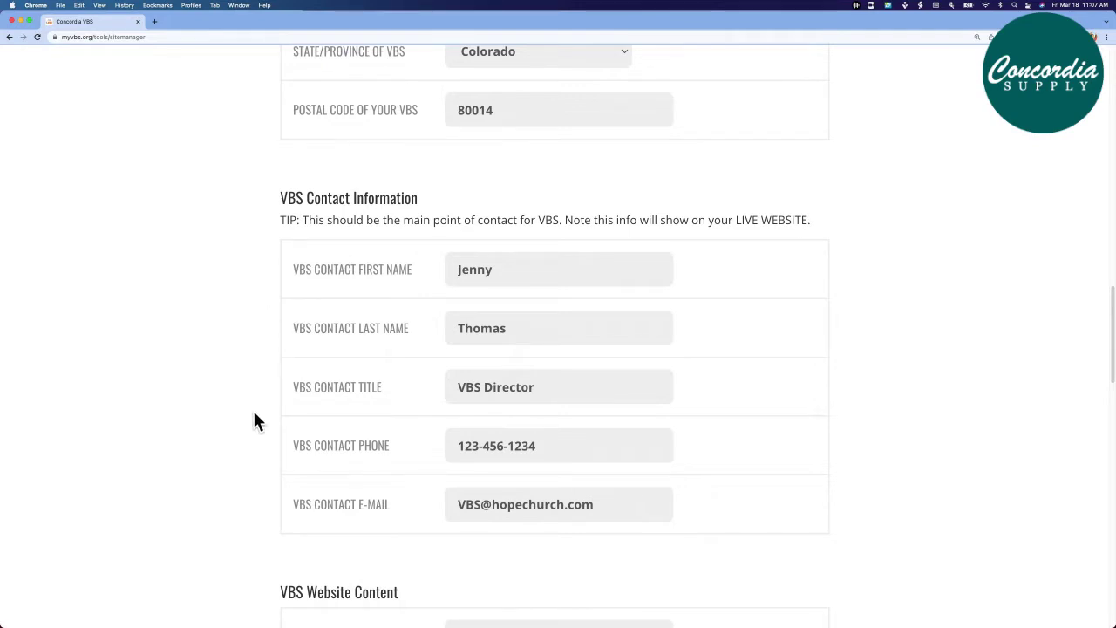
scroll(259, 504, down, 8)
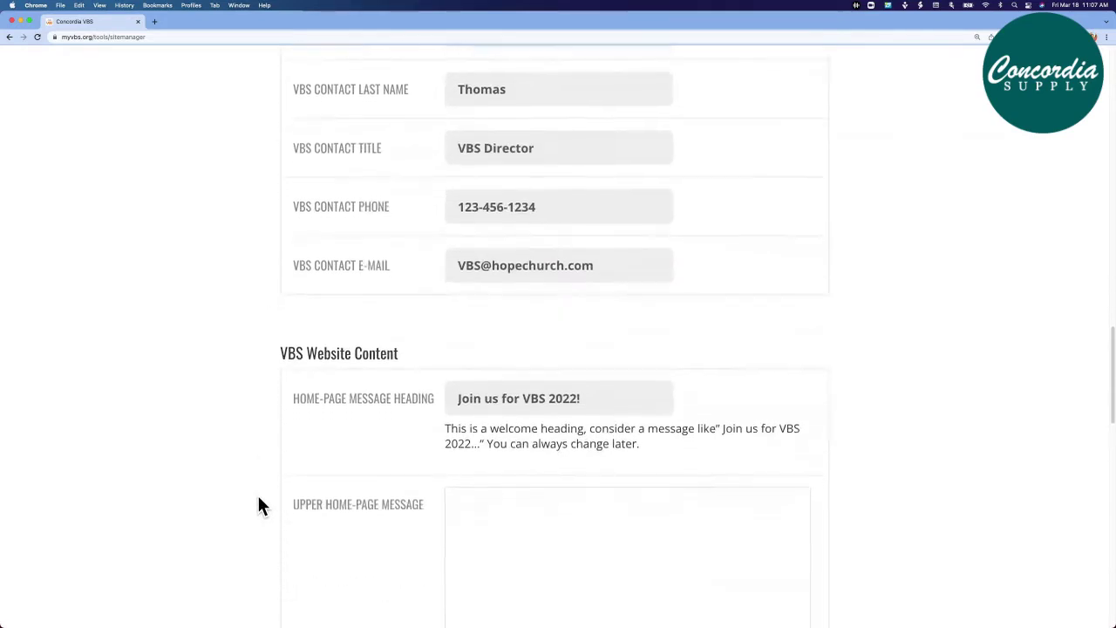
scroll(259, 506, down, 2)
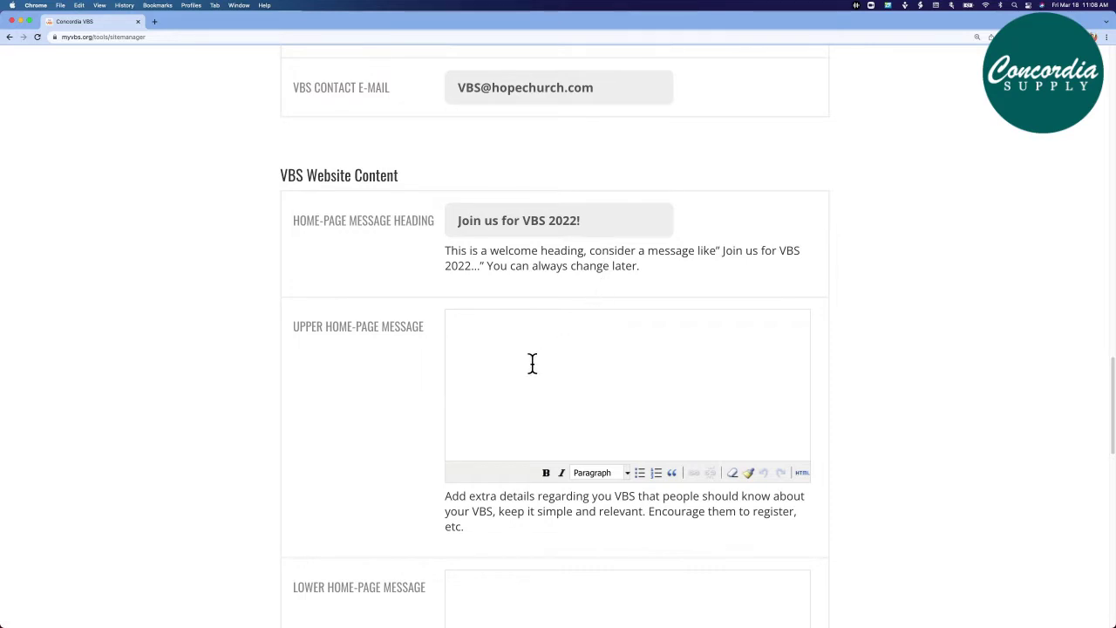
scroll(532, 363, down, 1)
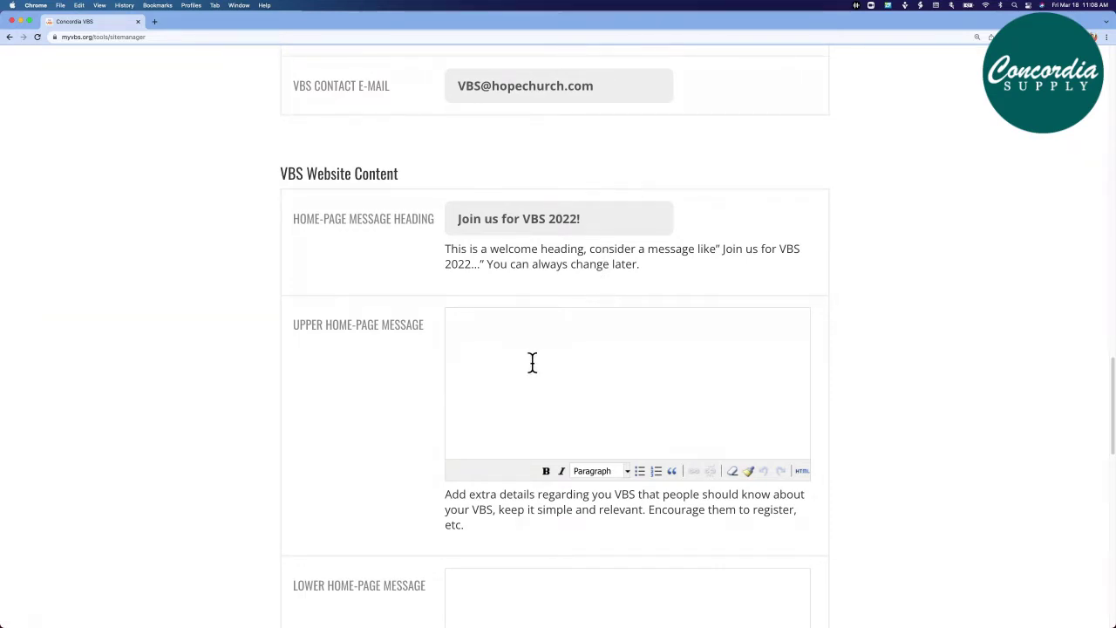
scroll(366, 392, down, 5)
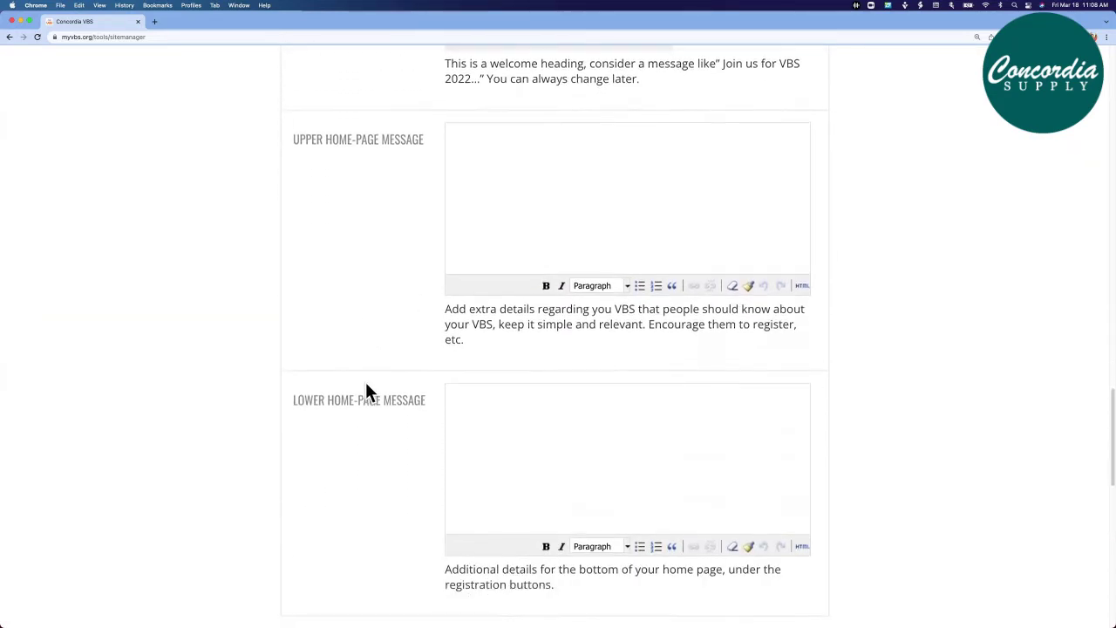
scroll(366, 391, down, 2)
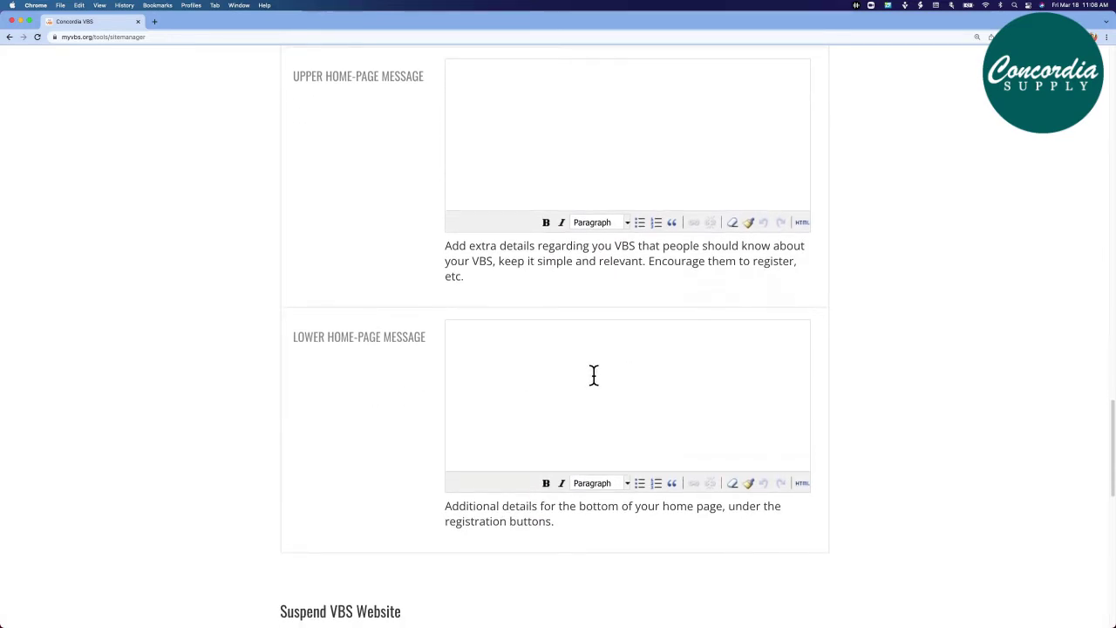
scroll(260, 408, down, 1)
scroll(258, 412, down, 1)
scroll(257, 411, down, 5)
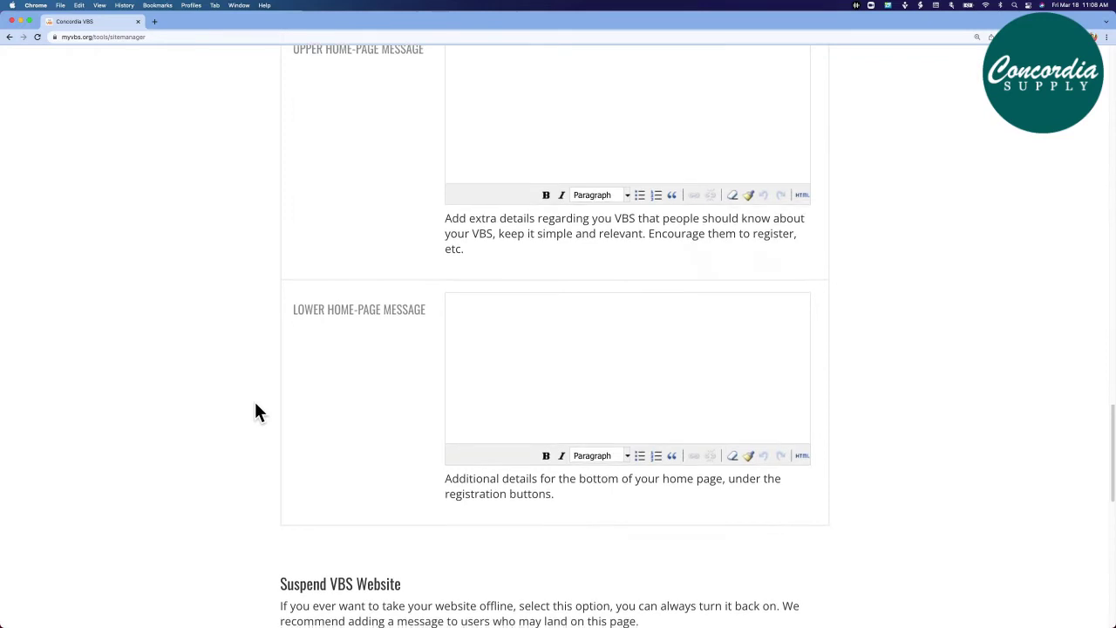
scroll(258, 412, down, 5)
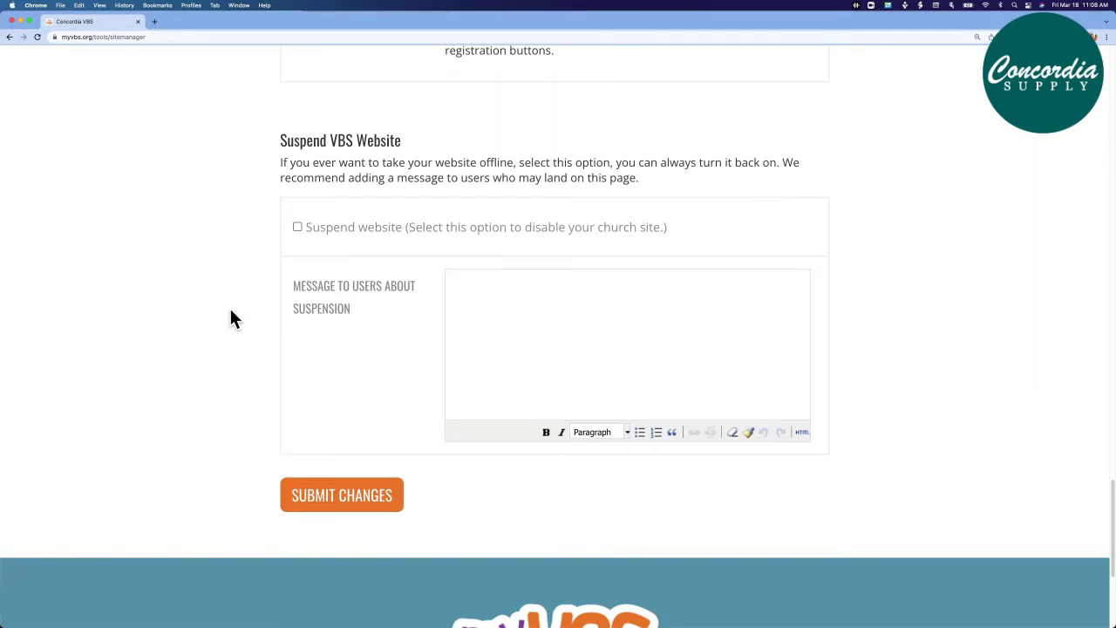
Scroll back to the top of Site Manager to reach the myvbs.org/hopechurch1 site link
scroll(231, 319, up, 6)
scroll(231, 314, up, 15)
scroll(232, 319, up, 3)
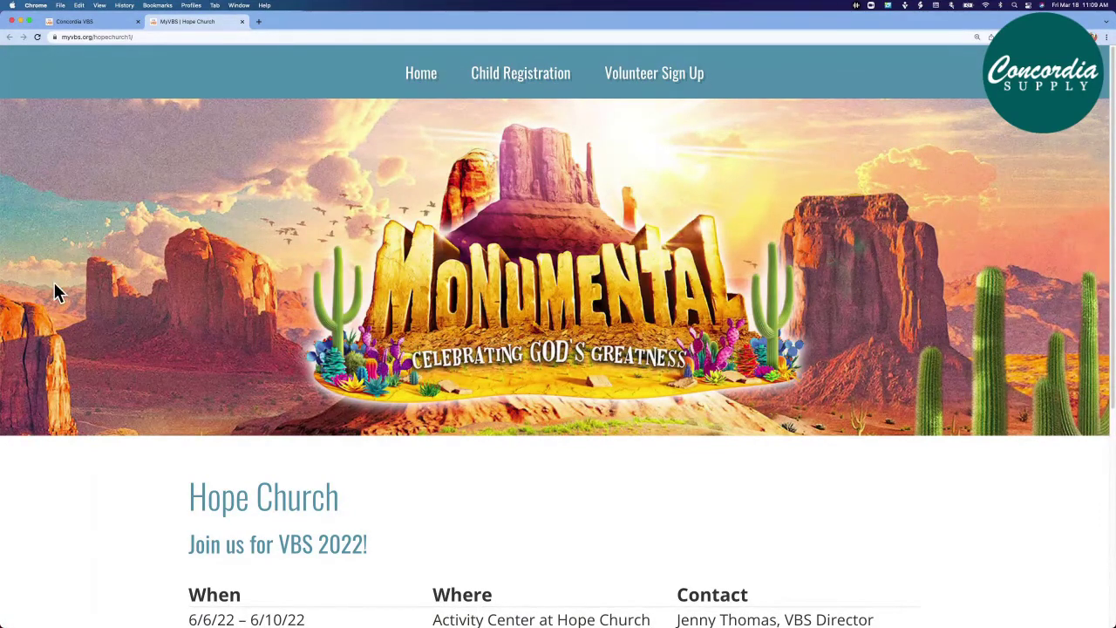
Scroll the Hope Church home page to the VBS dates 6/6/22–6/10/22, 9:00 AM to Noon
scroll(54, 284, down, 1)
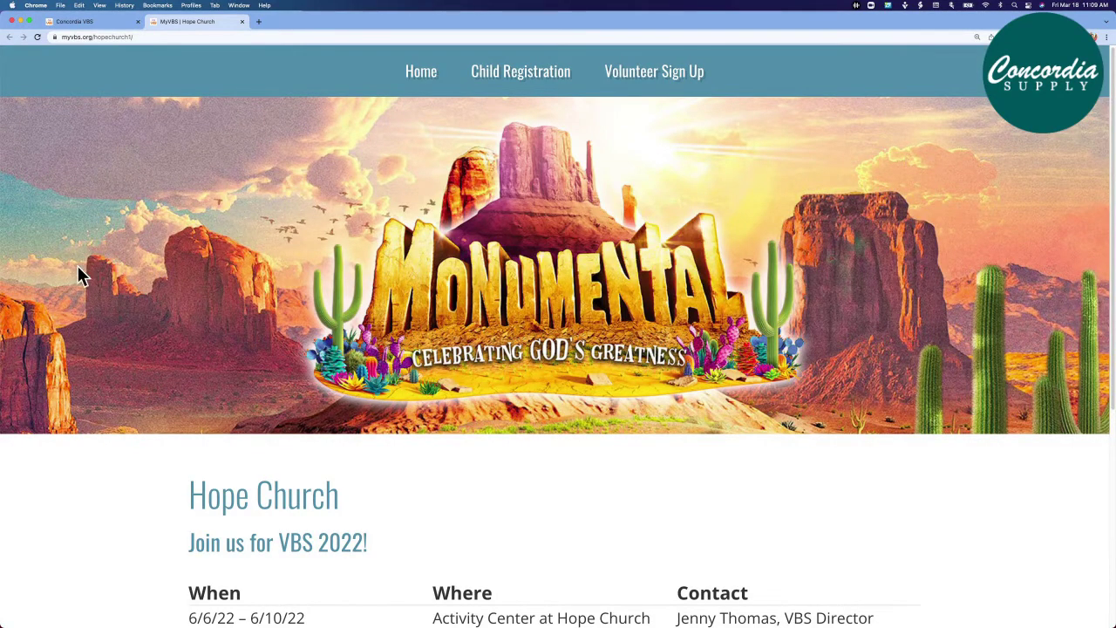
scroll(72, 275, down, 3)
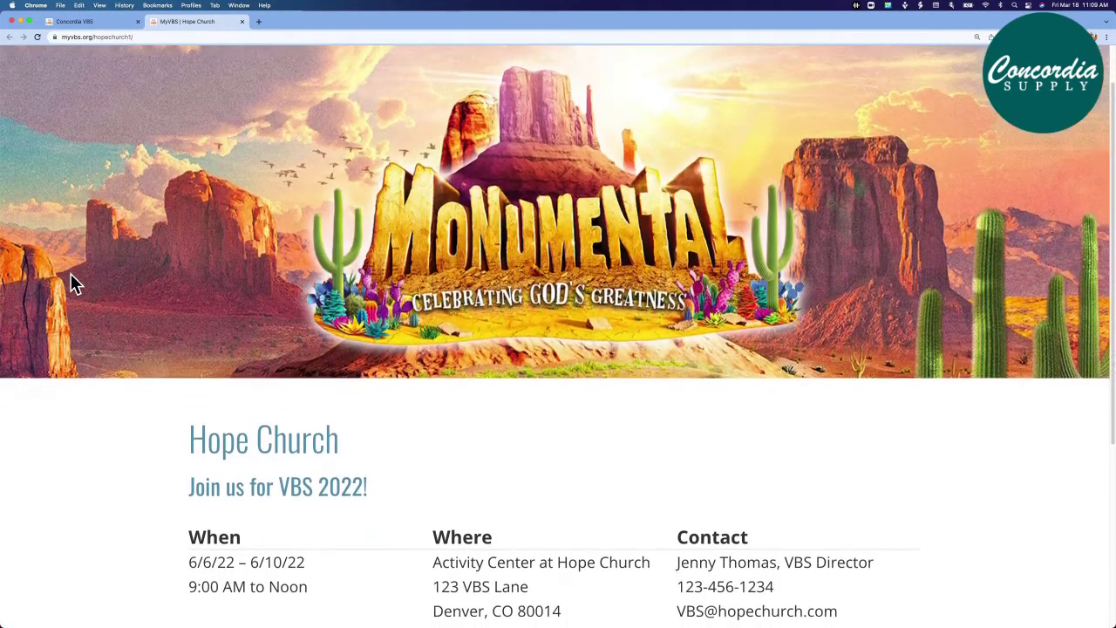
scroll(75, 284, down, 5)
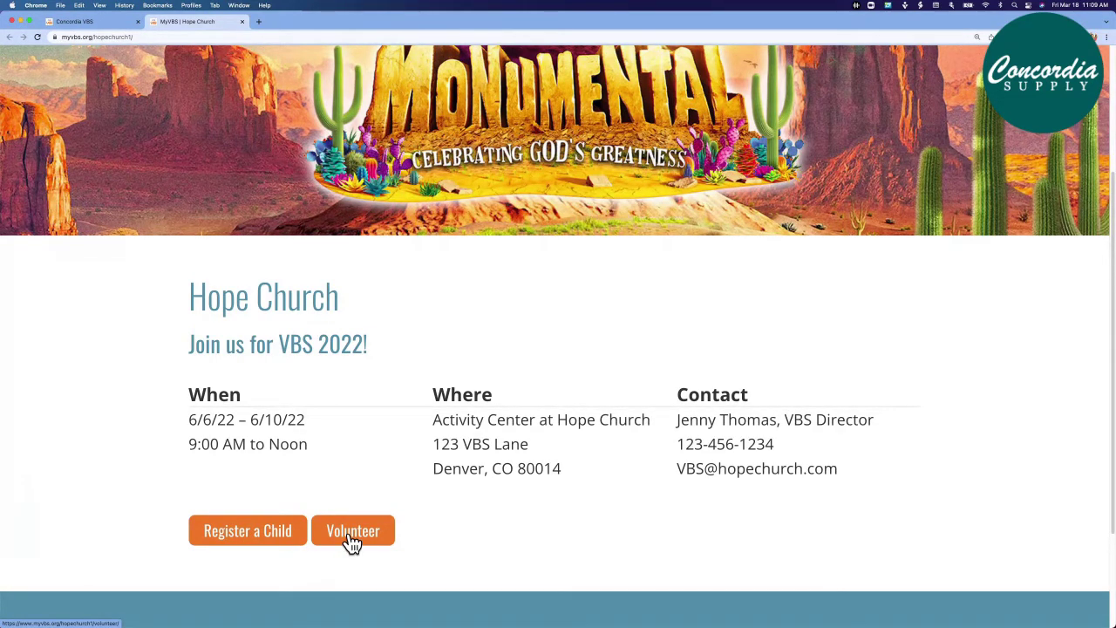
Open Register a Child and scroll through its child, parent and pickup fields and back
click(251, 540)
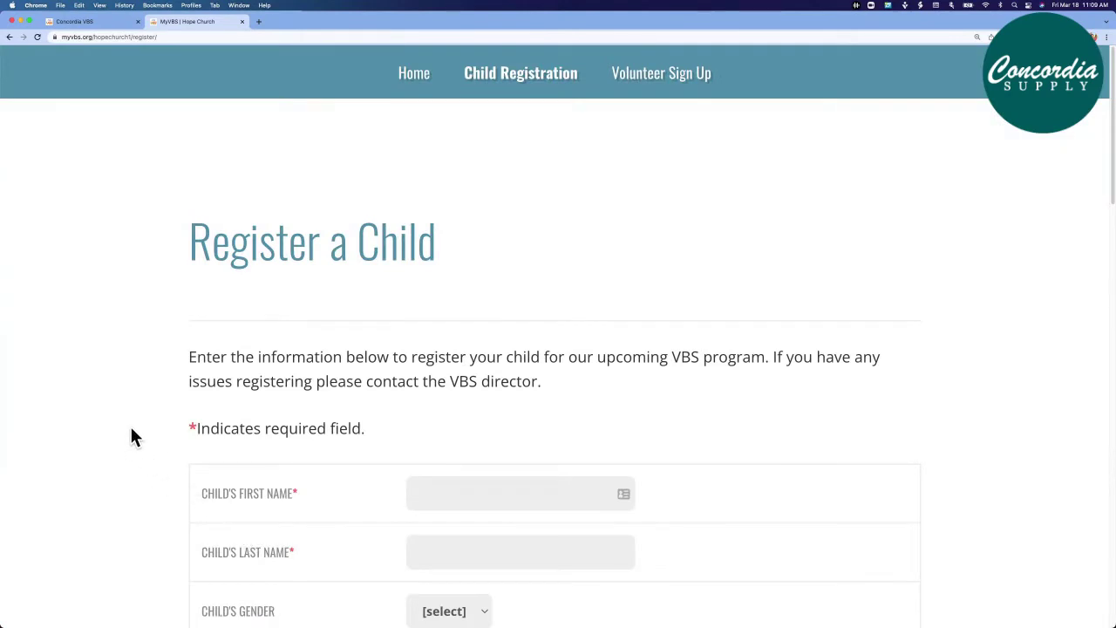
scroll(131, 436, down, 3)
scroll(133, 437, down, 3)
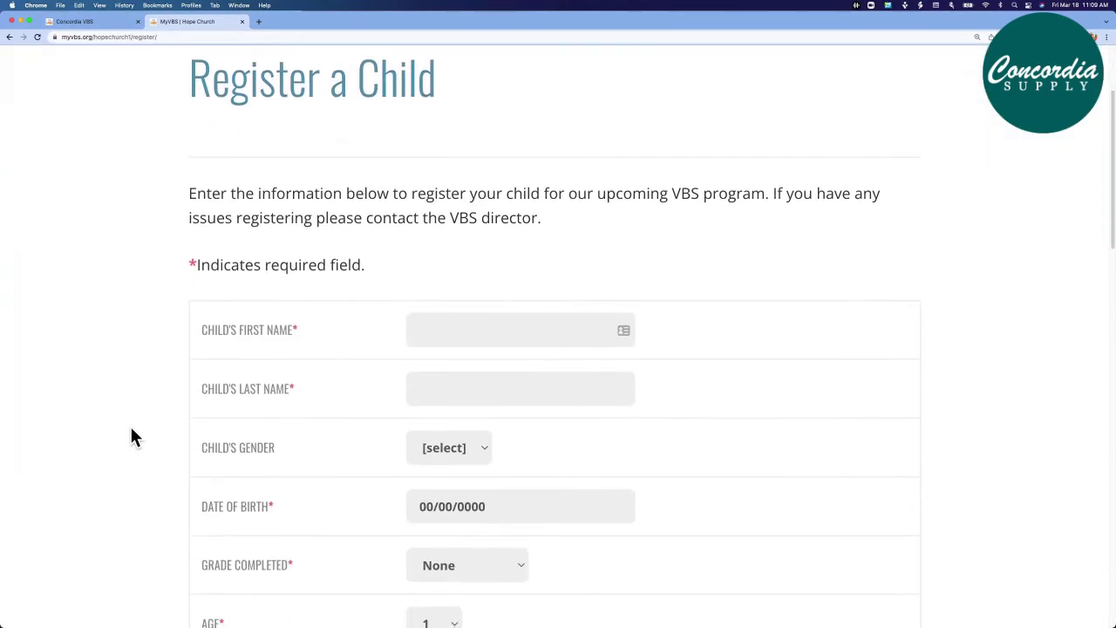
scroll(133, 436, down, 1)
scroll(132, 436, down, 5)
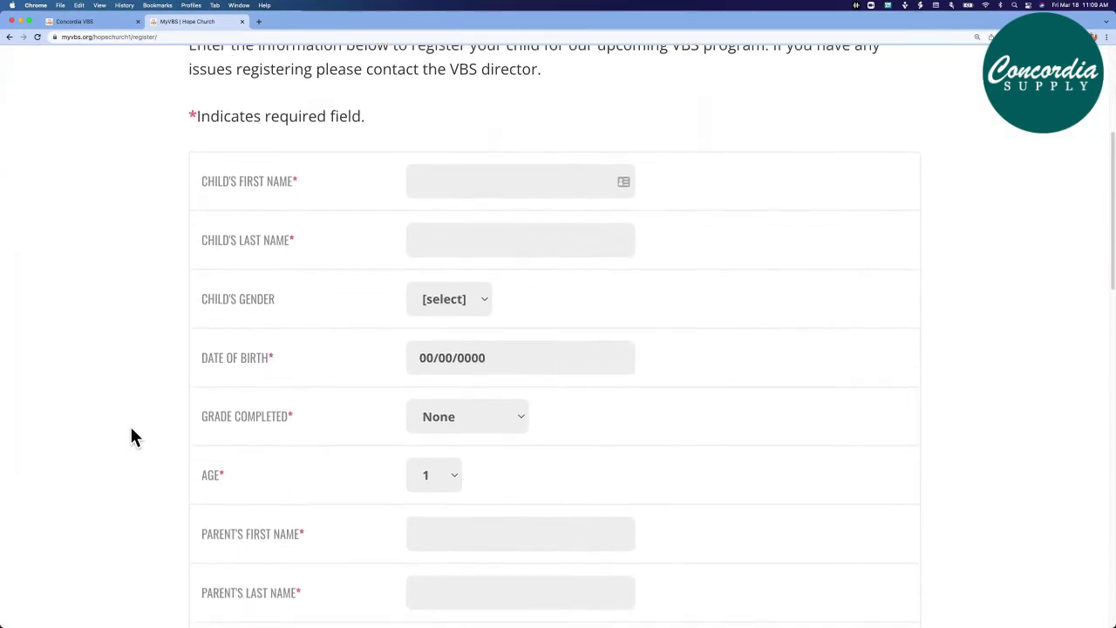
scroll(132, 437, down, 4)
scroll(132, 429, down, 4)
scroll(133, 437, down, 2)
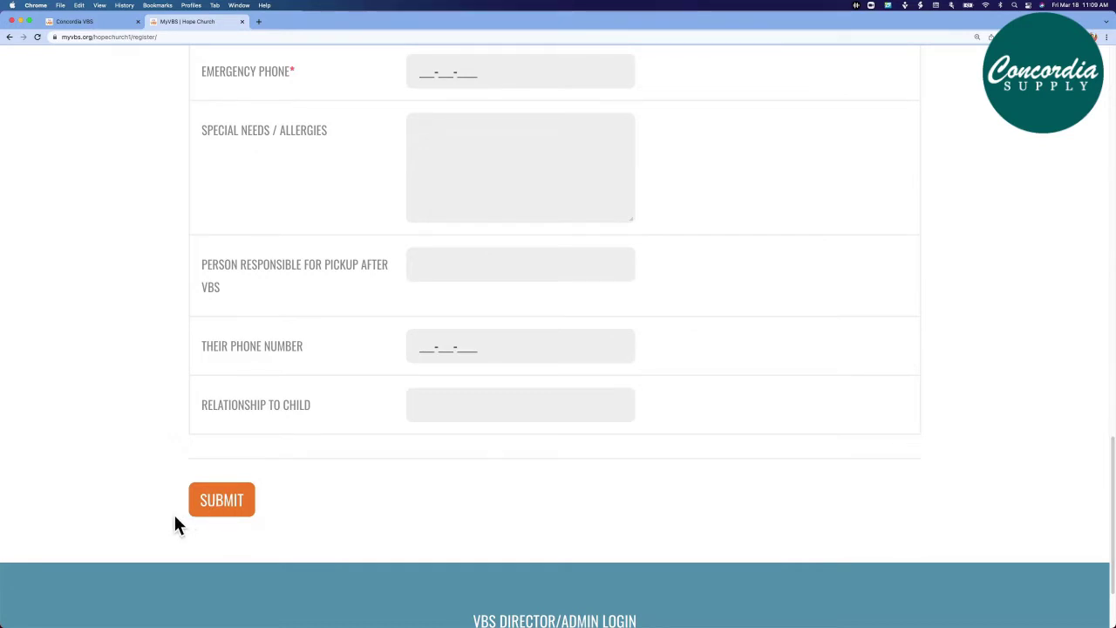
scroll(175, 518, up, 3)
scroll(175, 518, up, 10)
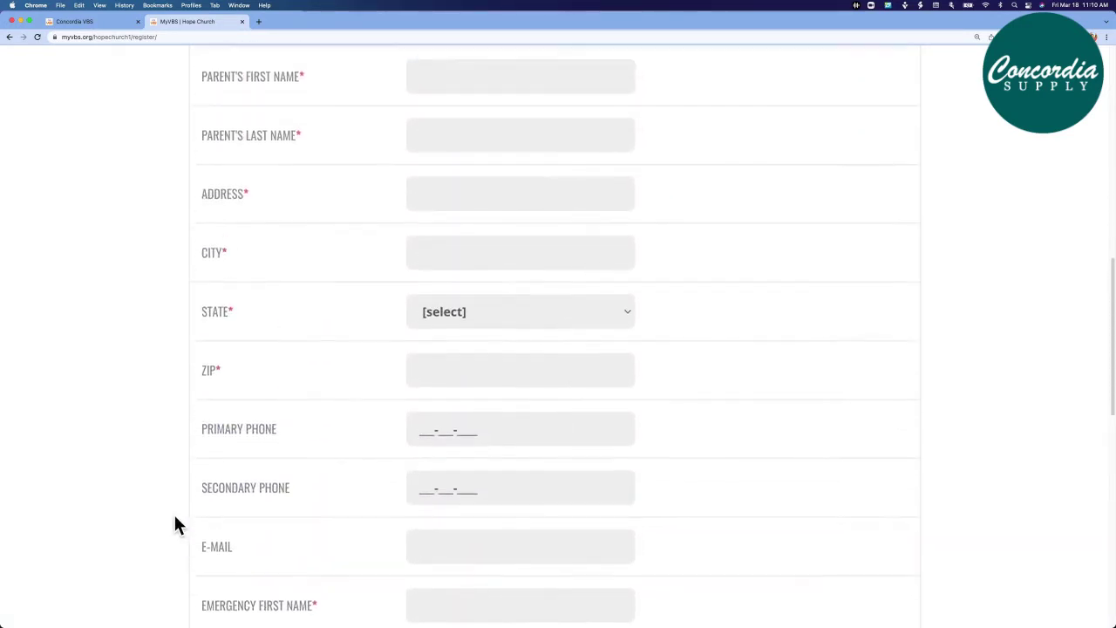
scroll(175, 523, up, 5)
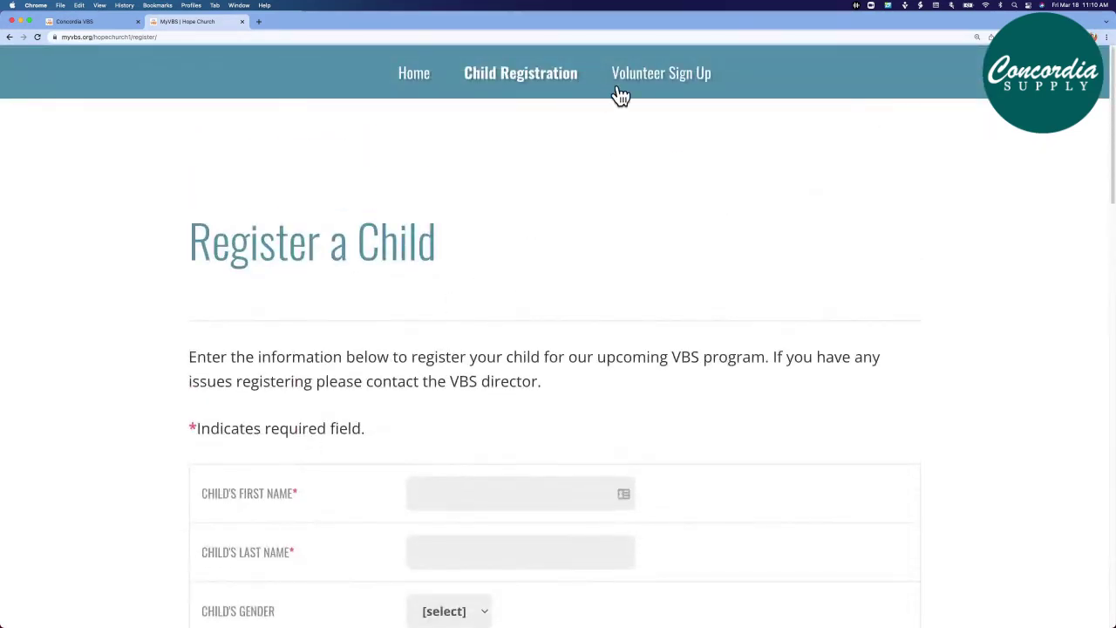
Look through the Volunteer Sign Up Form down to Submit, then go back Home
click(684, 83)
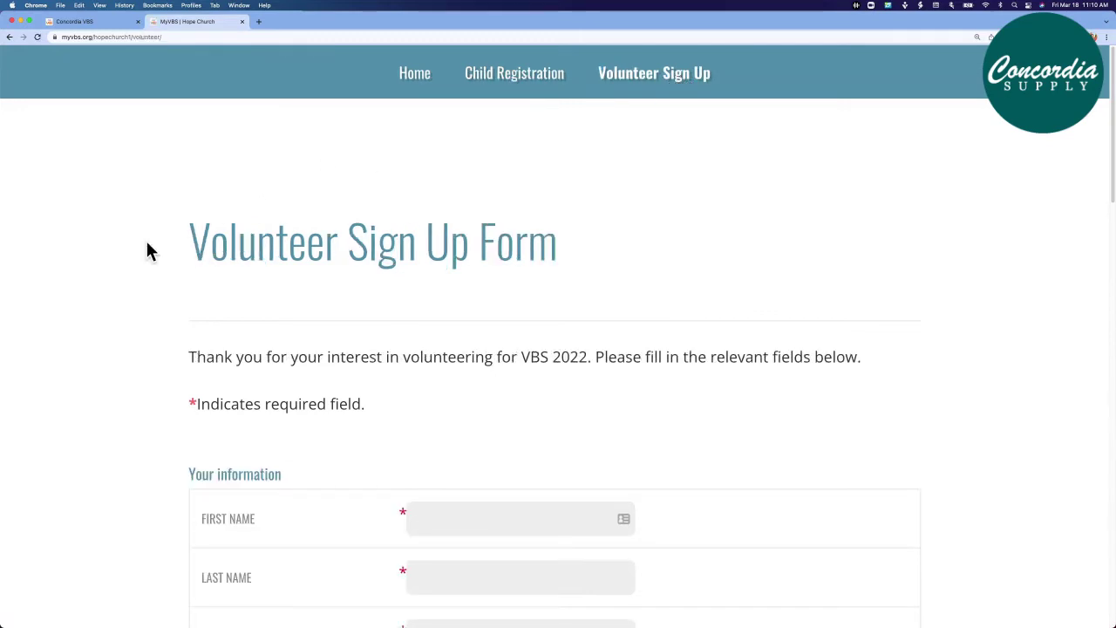
scroll(147, 245, down, 5)
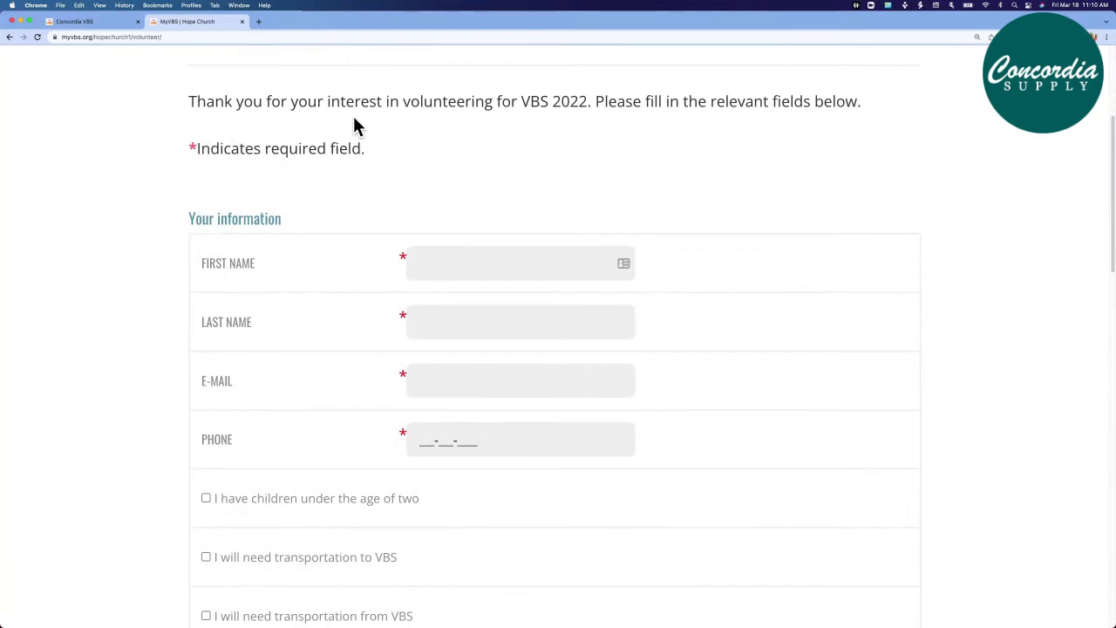
scroll(126, 218, down, 1)
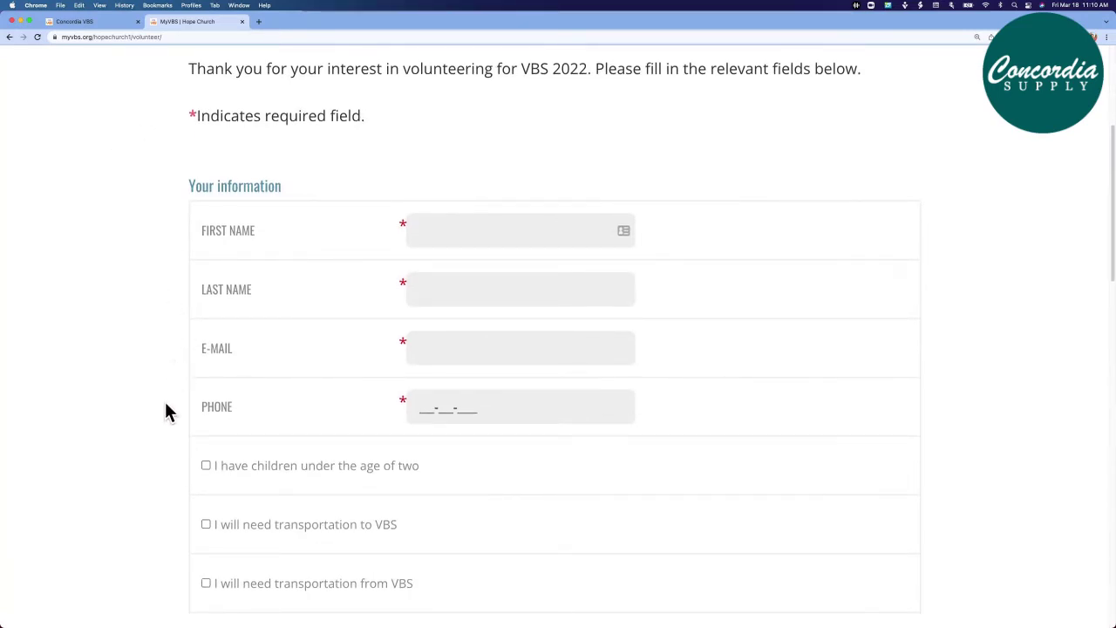
scroll(169, 413, down, 10)
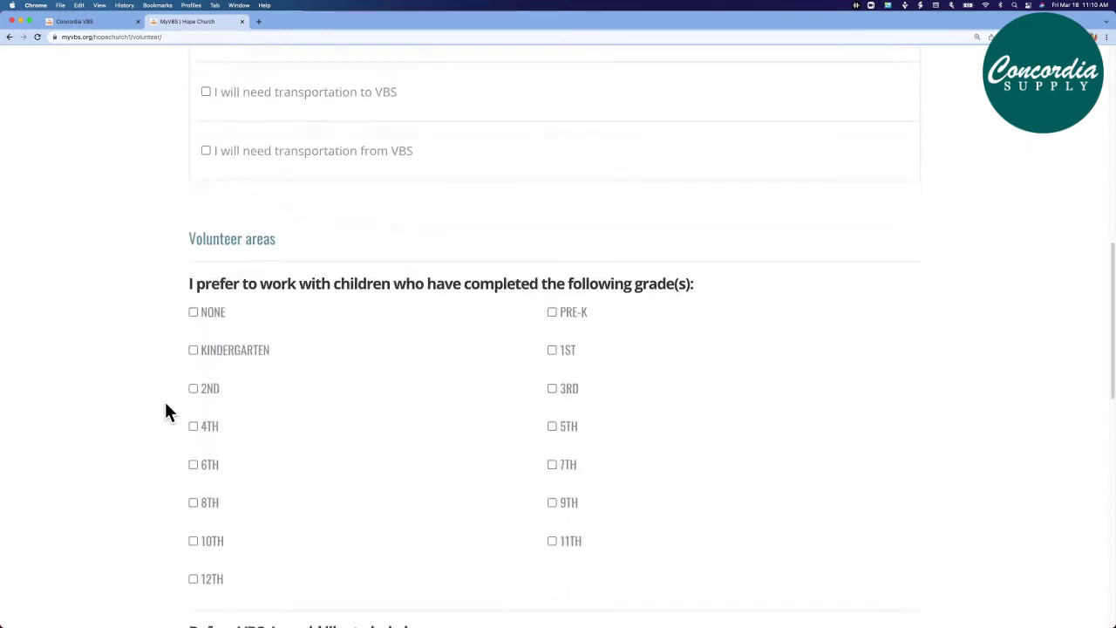
scroll(167, 404, down, 10)
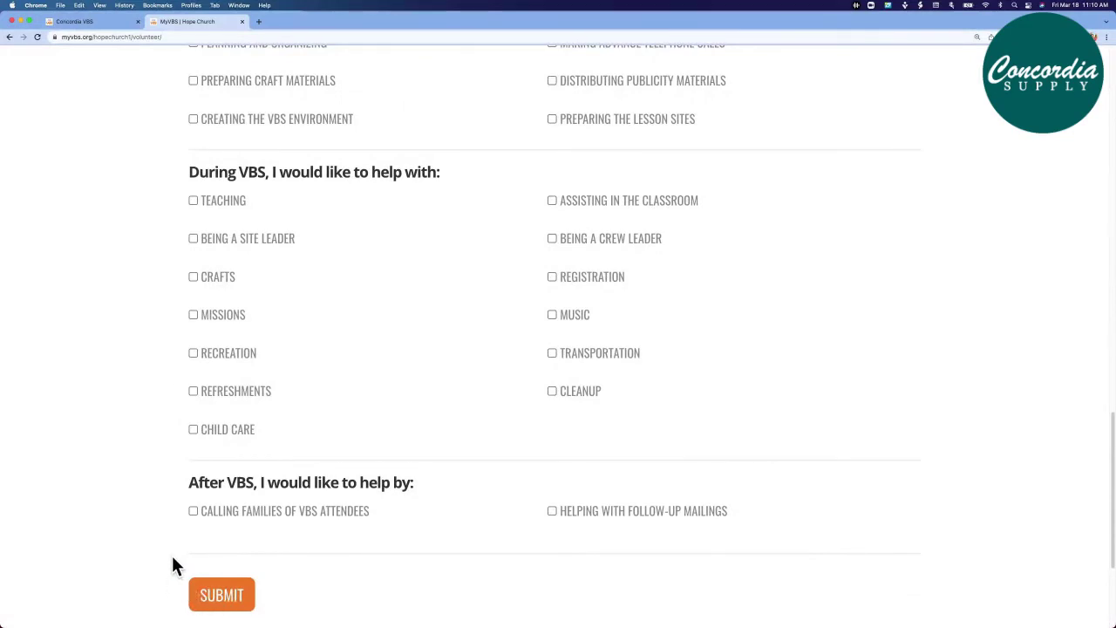
scroll(172, 559, up, 15)
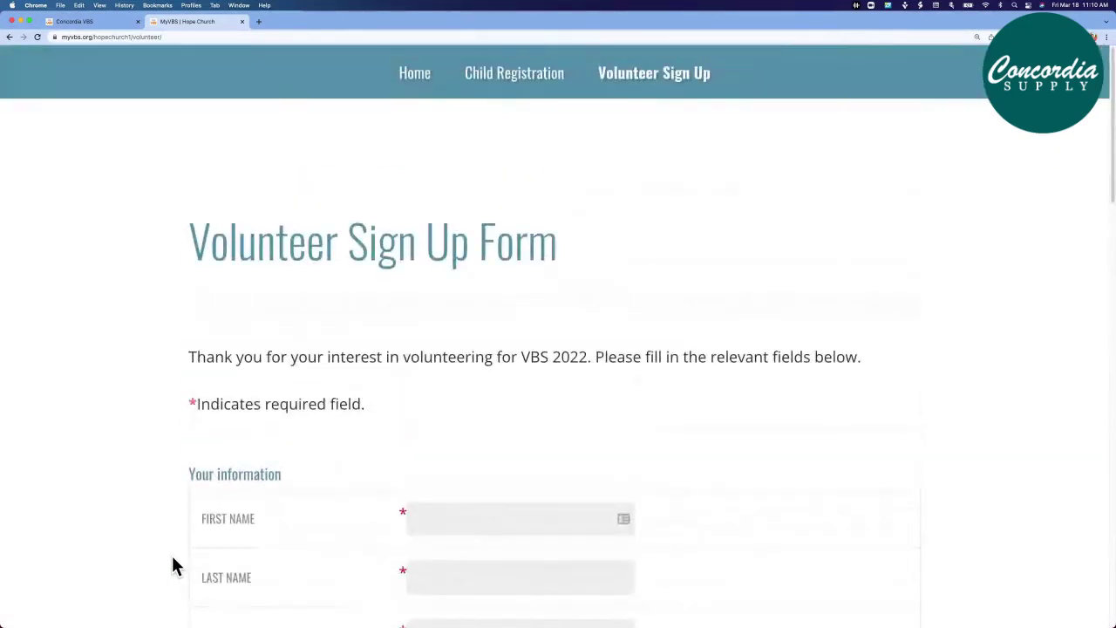
click(416, 76)
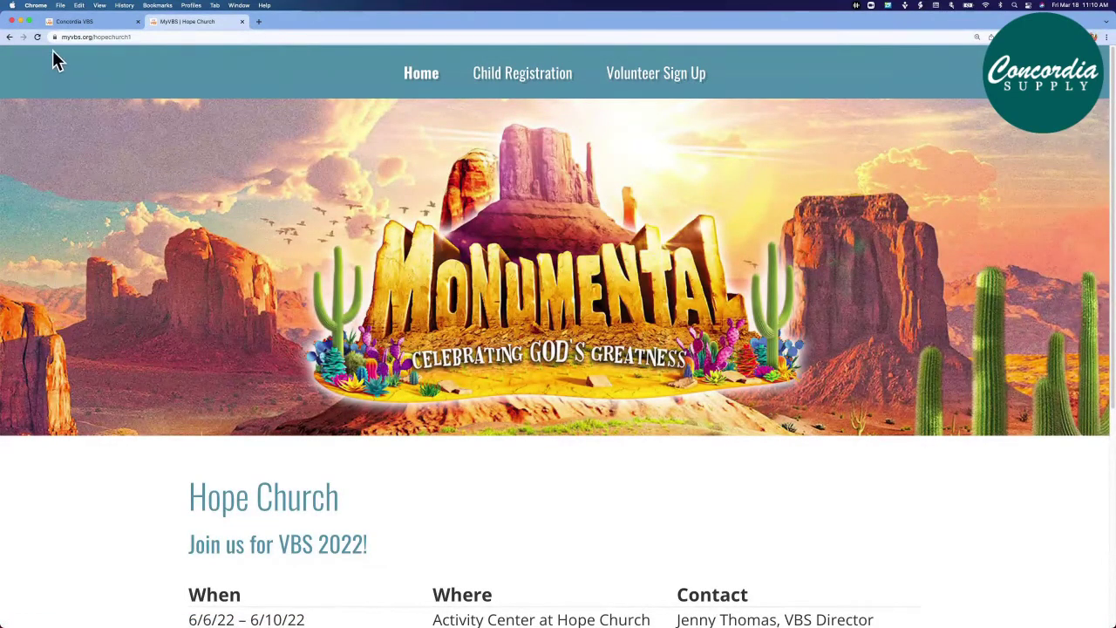
Return to the Concordia VBS tab showing the admin Website Builder page
click(68, 24)
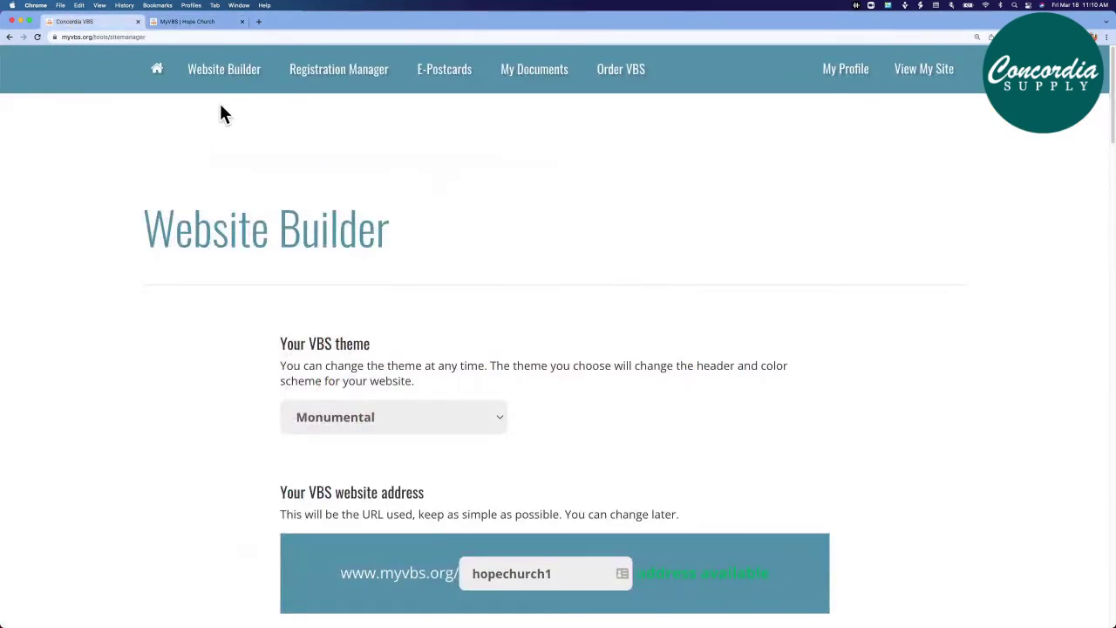
Open Registration Manager and review its Features and Forms: child and volunteer registration enabled, adult off
click(331, 79)
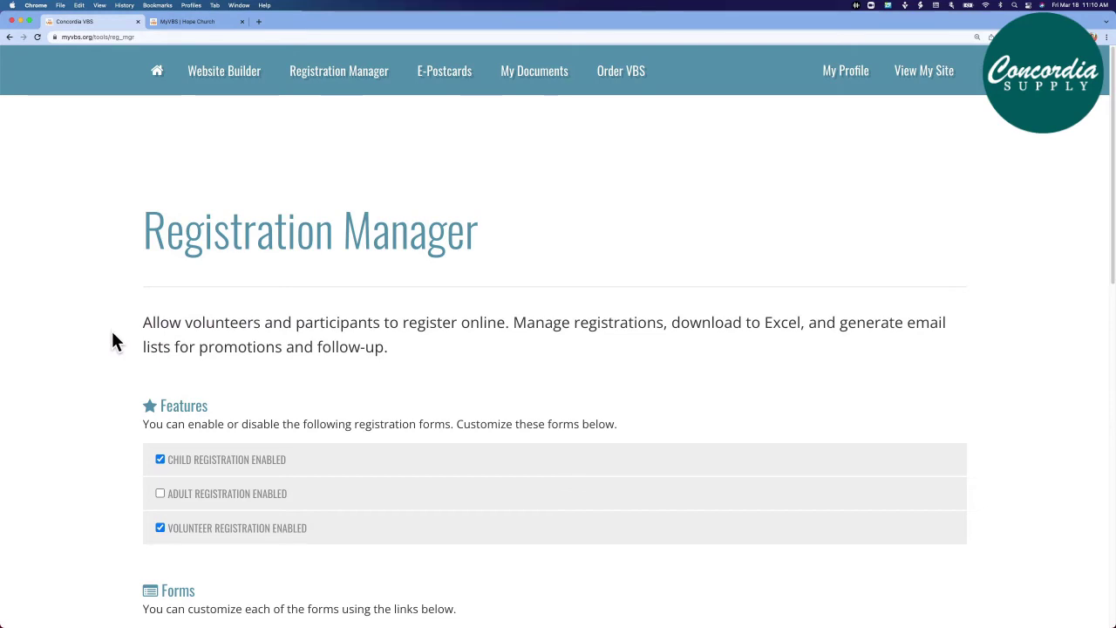
scroll(110, 344, down, 5)
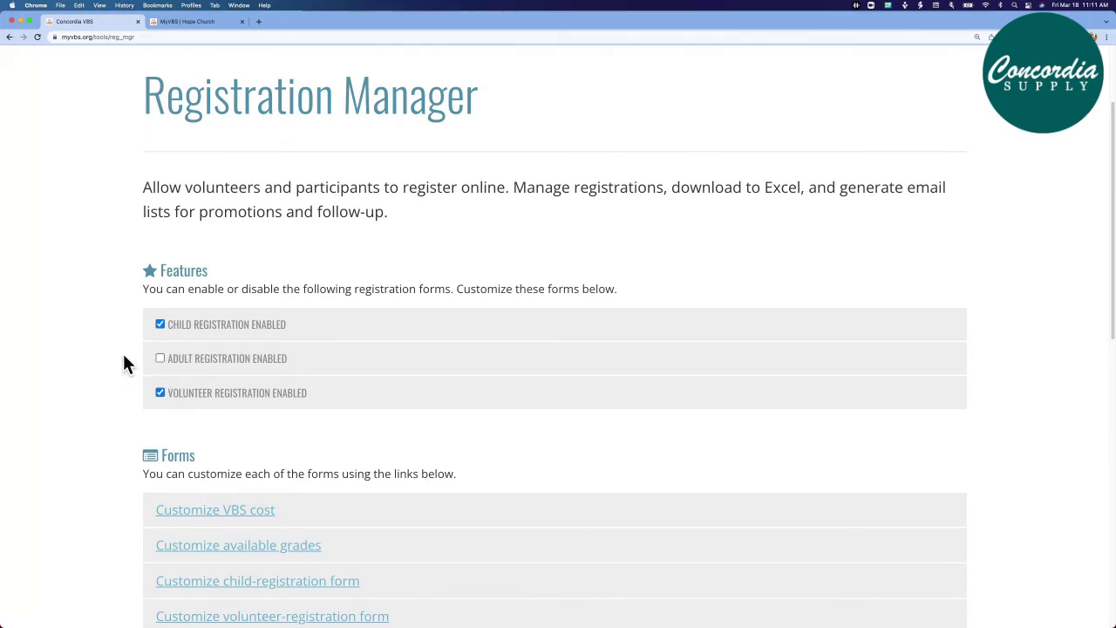
scroll(122, 363, down, 4)
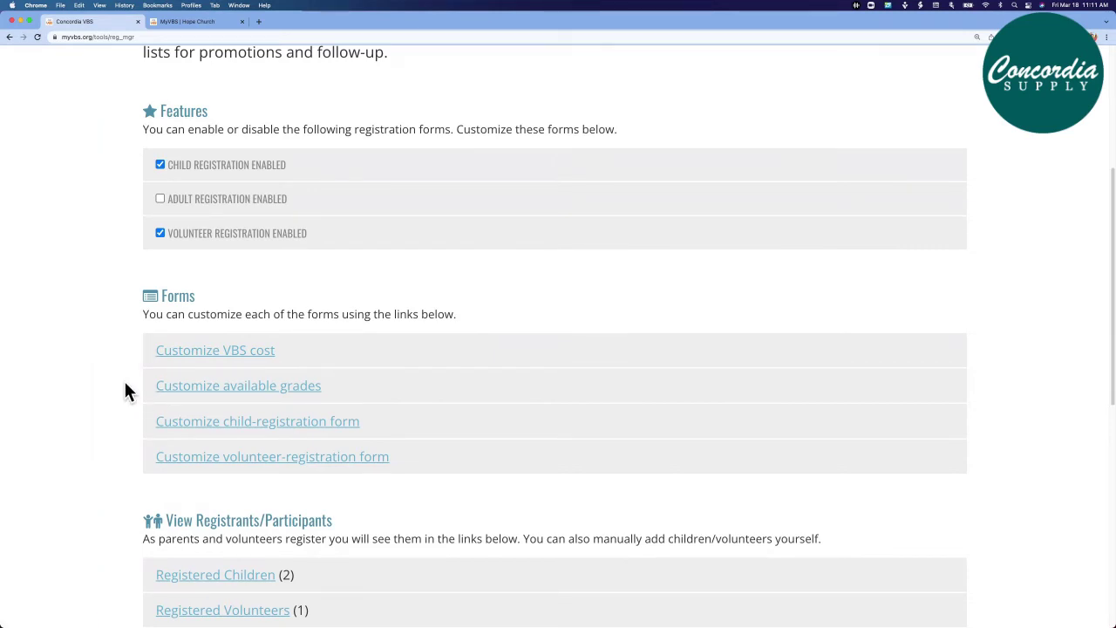
Scroll to the bottom of Registration Manager to the 2 registered children, 1 volunteer and Child classes link
scroll(124, 391, down, 3)
scroll(124, 391, down, 3)
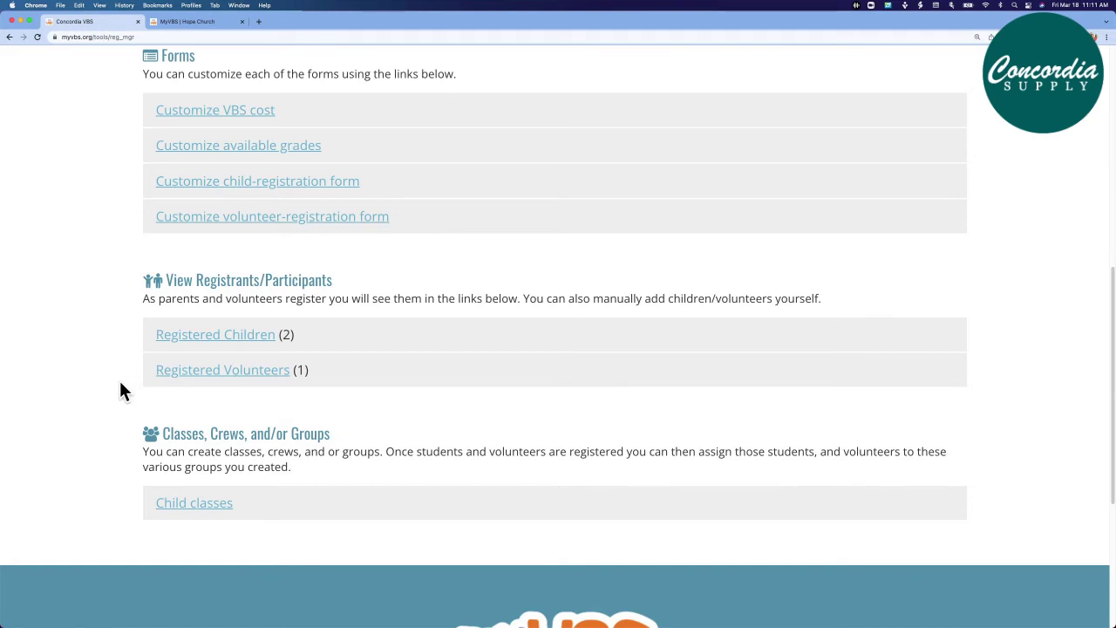
scroll(123, 441, down, 1)
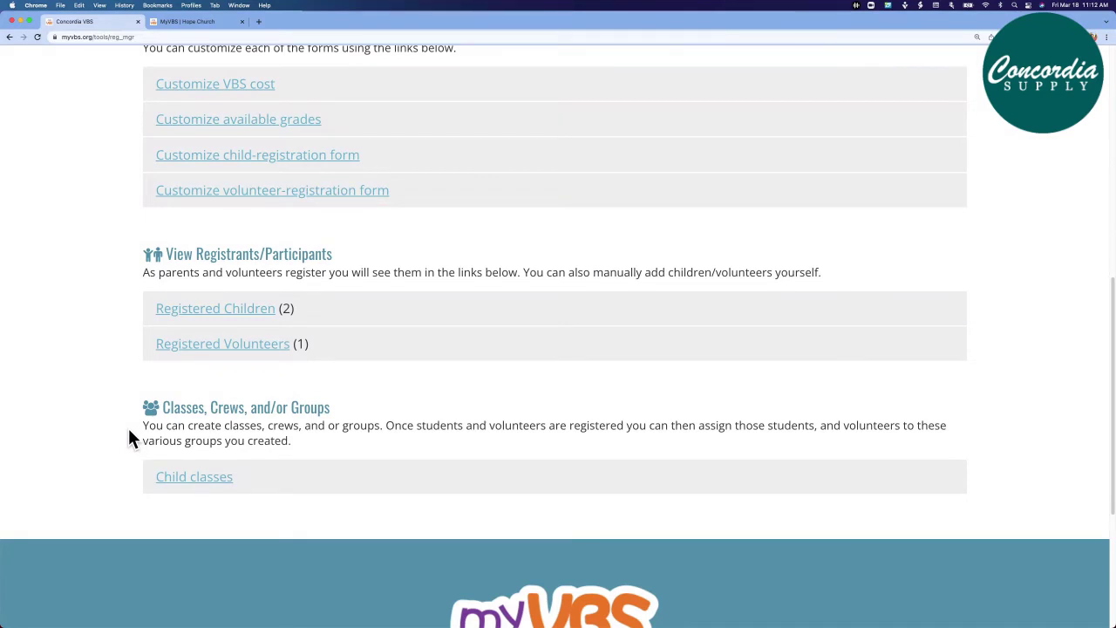
Review the Child Classes table (Grades 1-3, Grades 4-6, PS-K), then return to Registration Manager
click(175, 485)
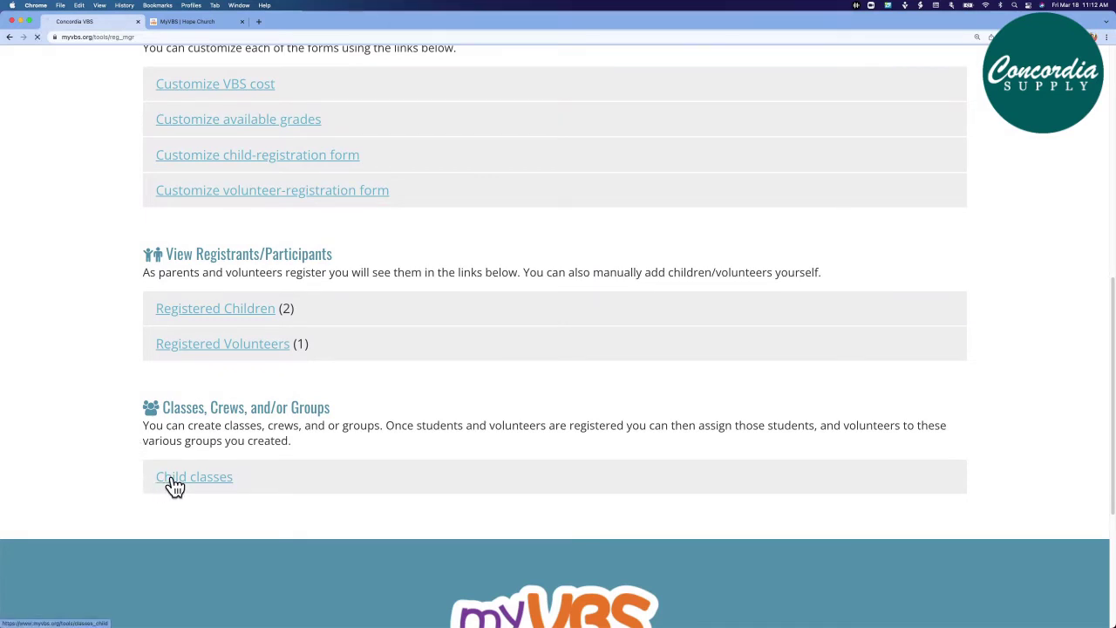
scroll(126, 452, down, 1)
scroll(126, 463, down, 1)
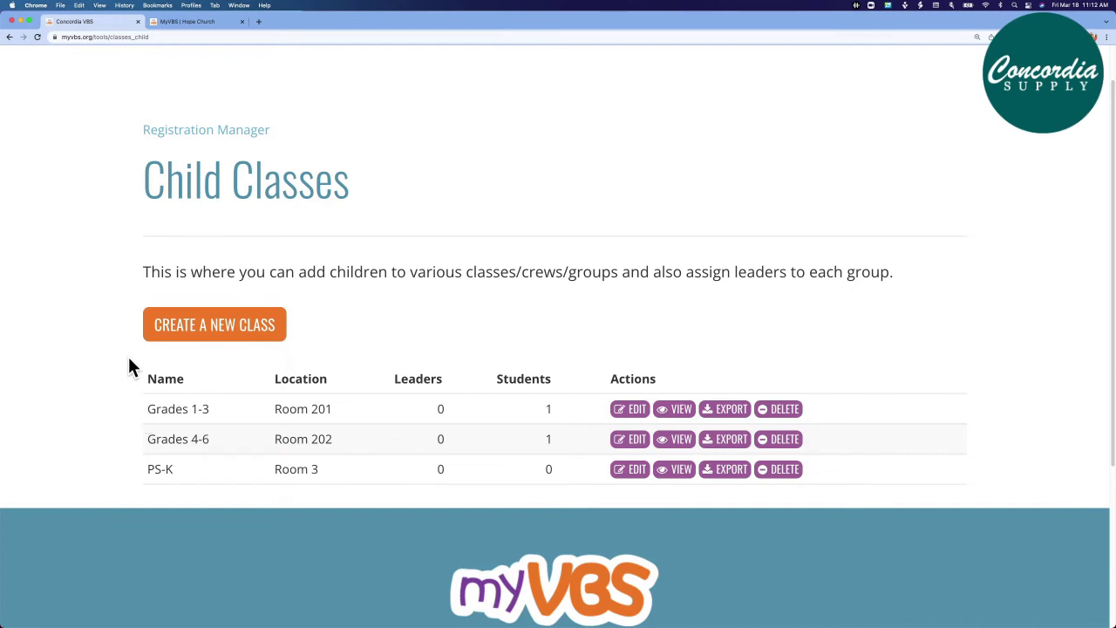
scroll(126, 358, up, 2)
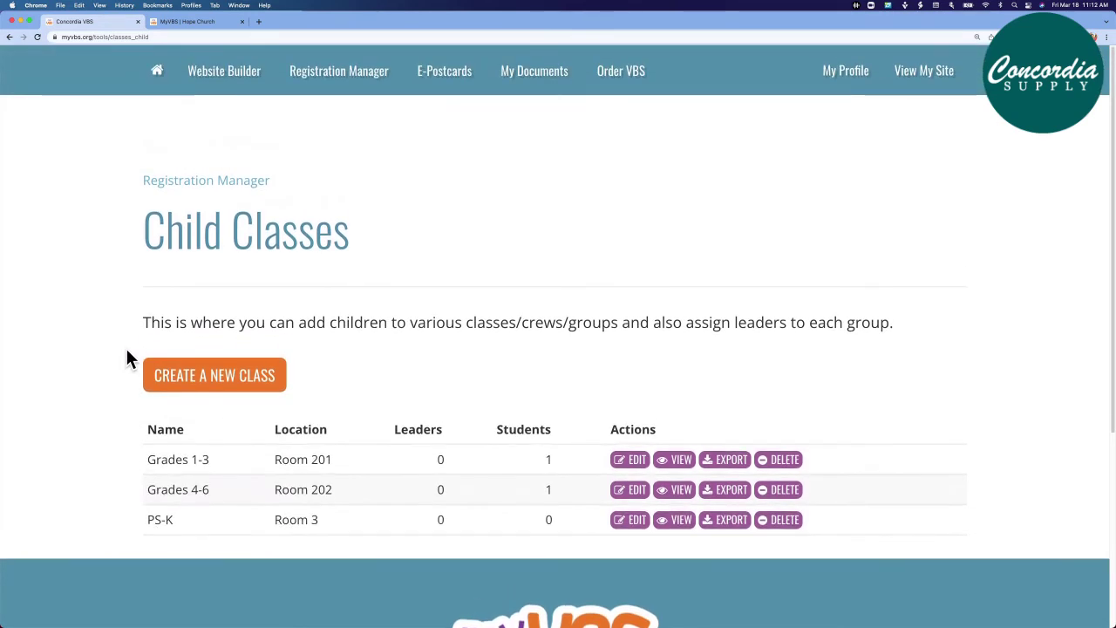
click(314, 79)
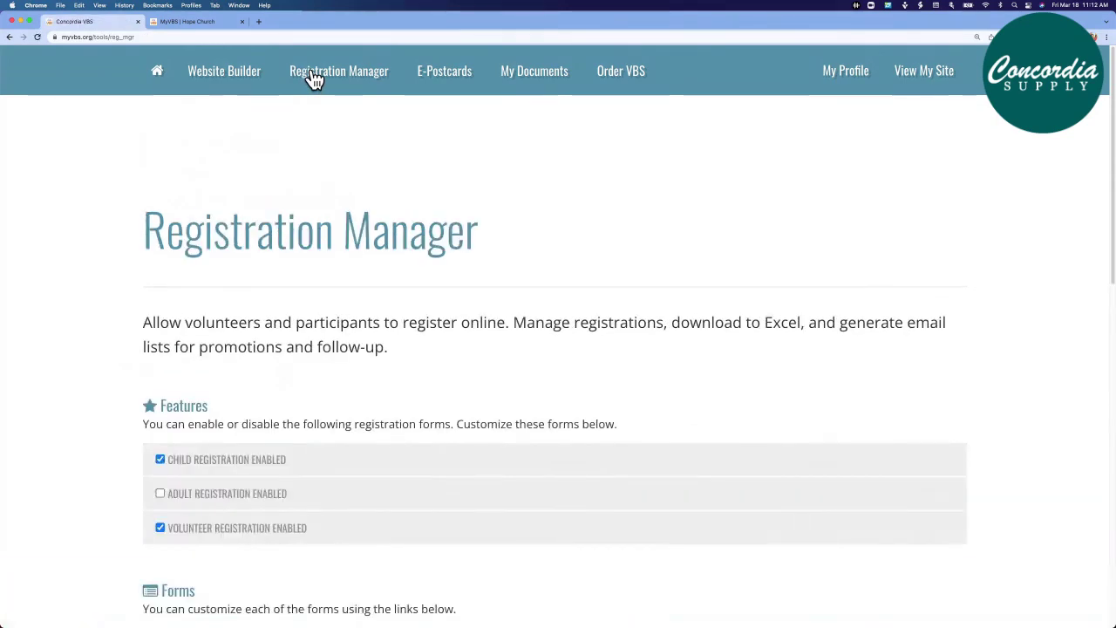
Browse the E-Postcards Press Release, Publicity and Volunteer email templates and the Statistics option
click(442, 78)
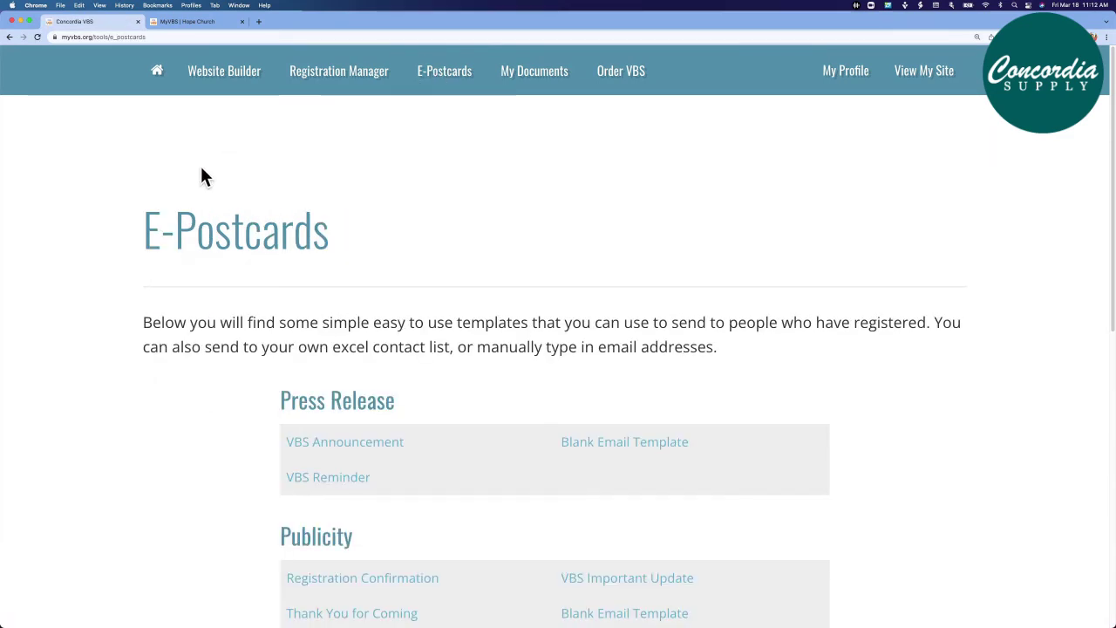
scroll(98, 239, down, 1)
scroll(99, 239, down, 2)
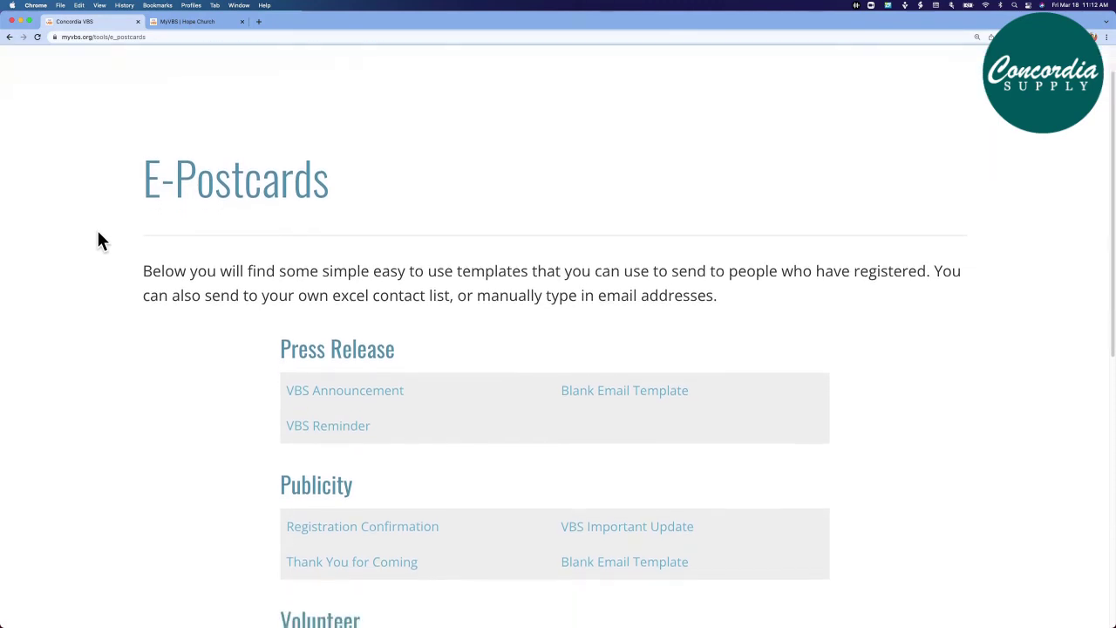
scroll(99, 240, down, 1)
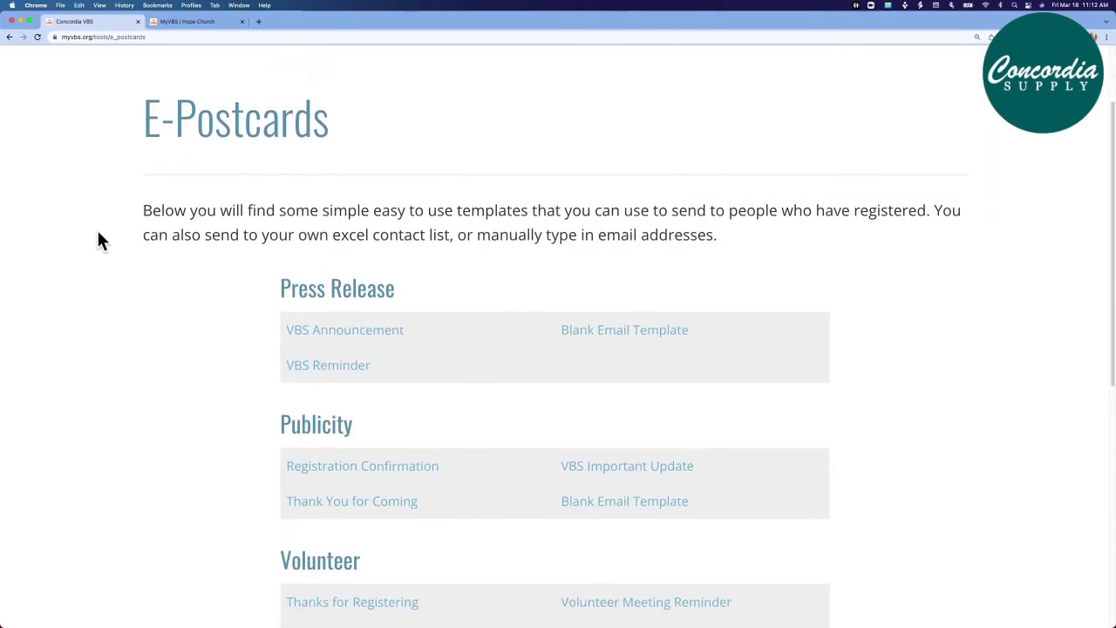
scroll(99, 240, down, 2)
scroll(98, 241, down, 1)
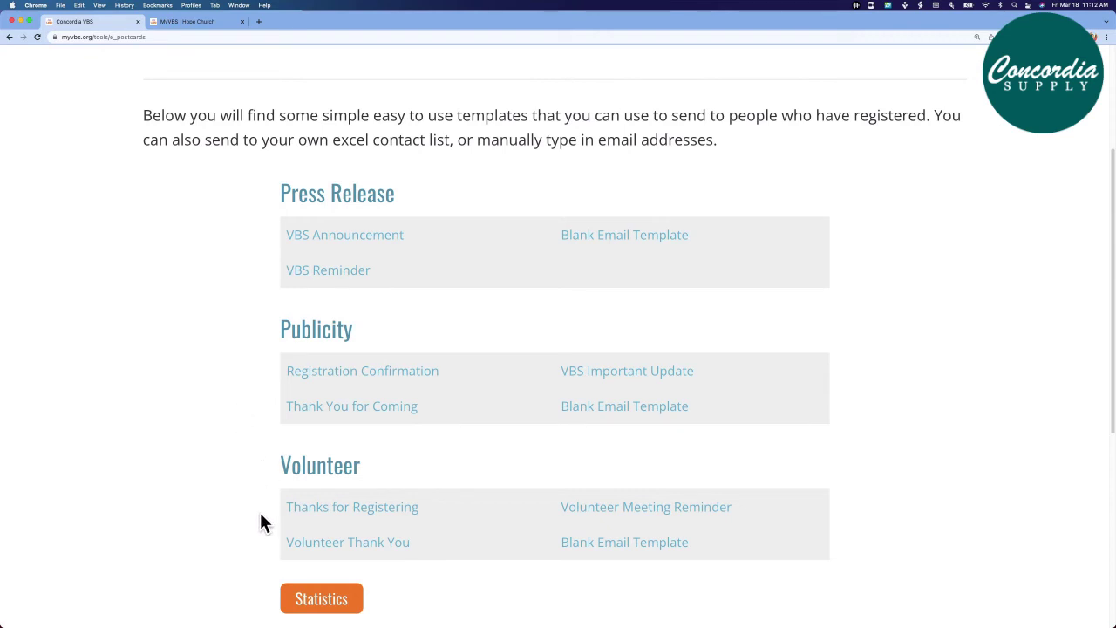
scroll(230, 507, up, 5)
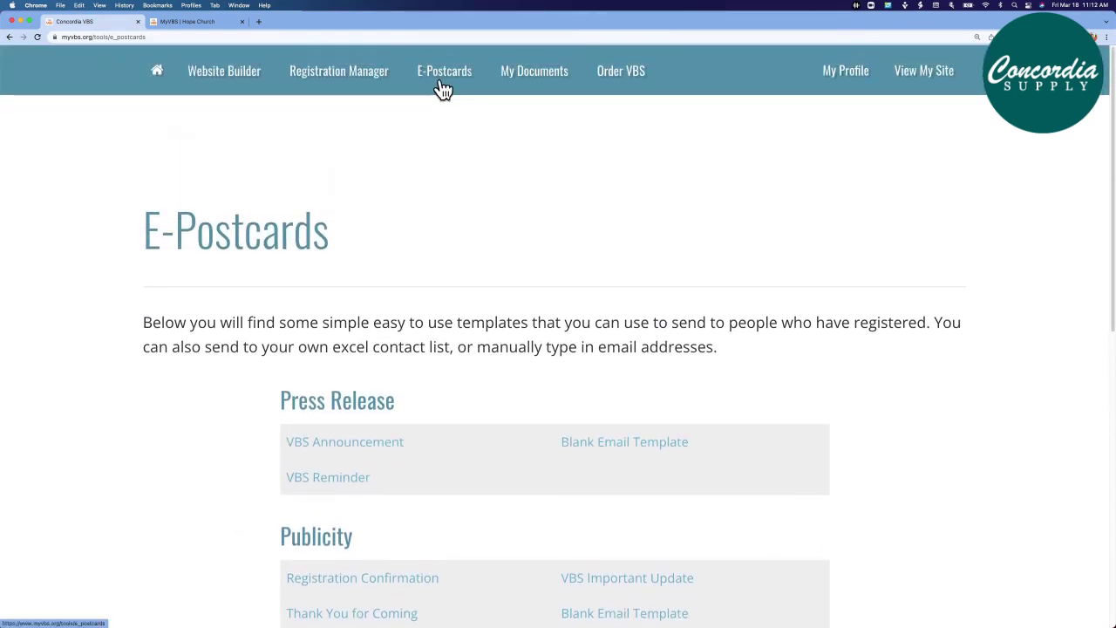
View the empty My Documents page for uploading medical releases and permission slips
click(535, 77)
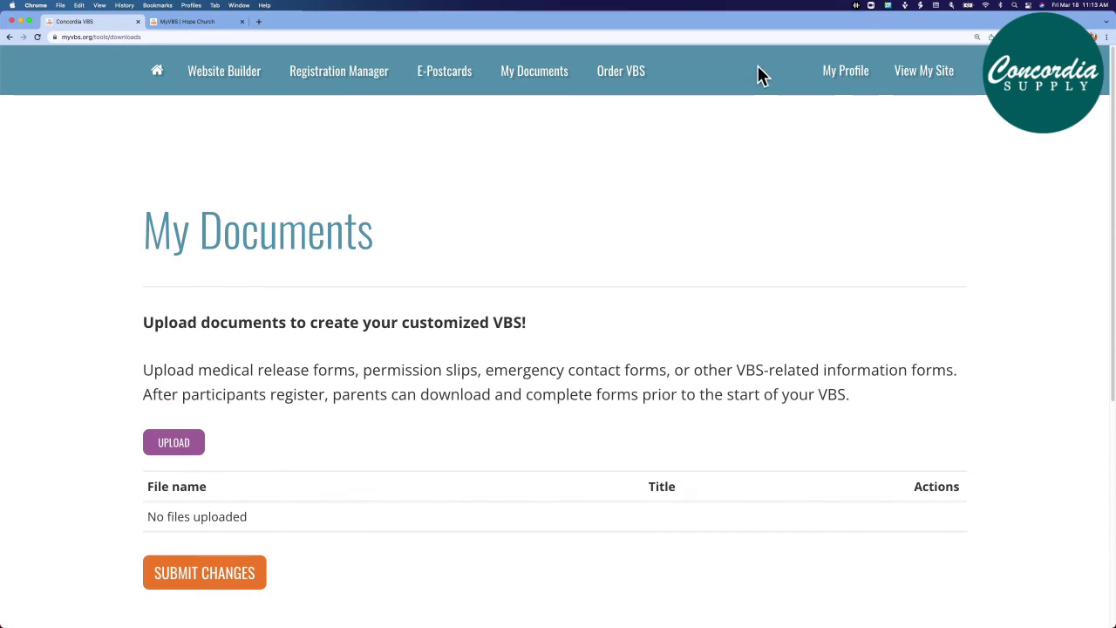
mouse_move(839, 81)
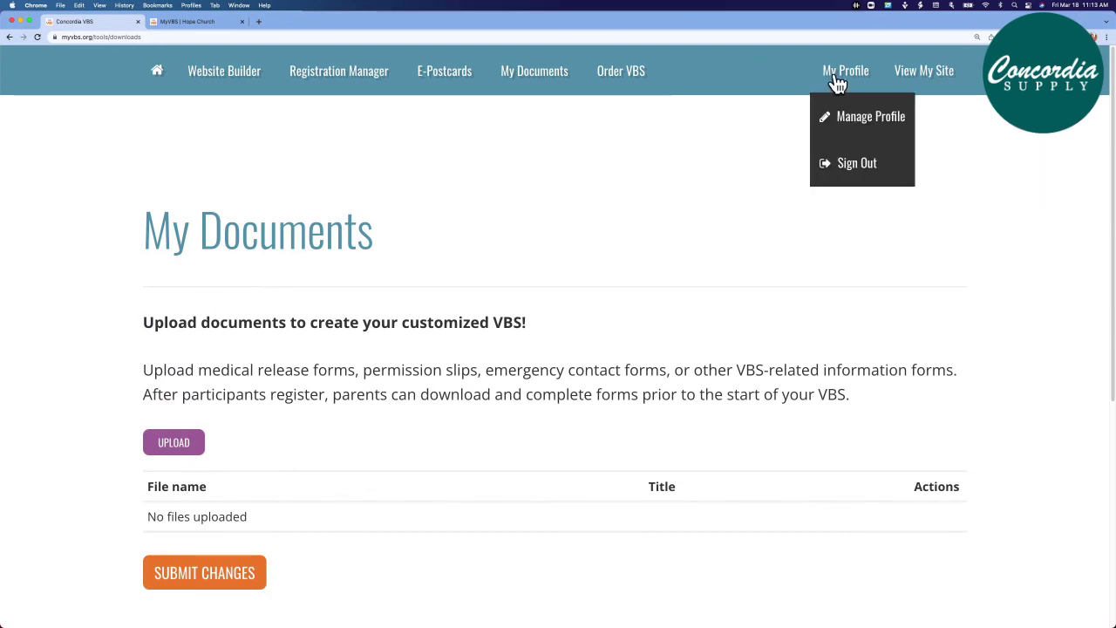
Review account information and the unchecked registration-notification opt-in in Profile Manager
click(885, 122)
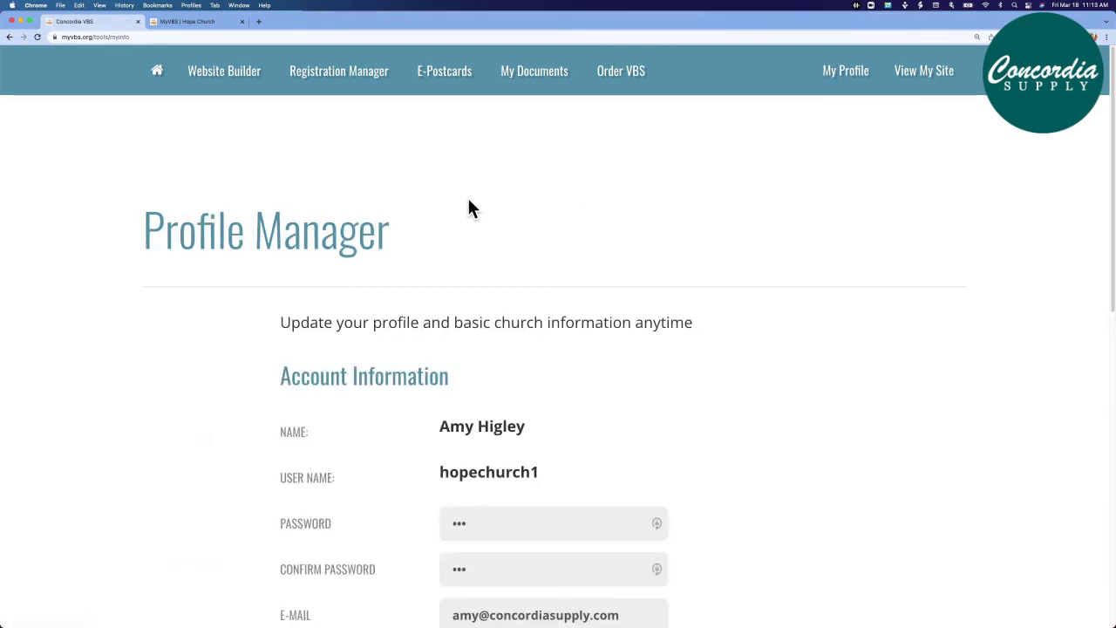
scroll(296, 299, down, 10)
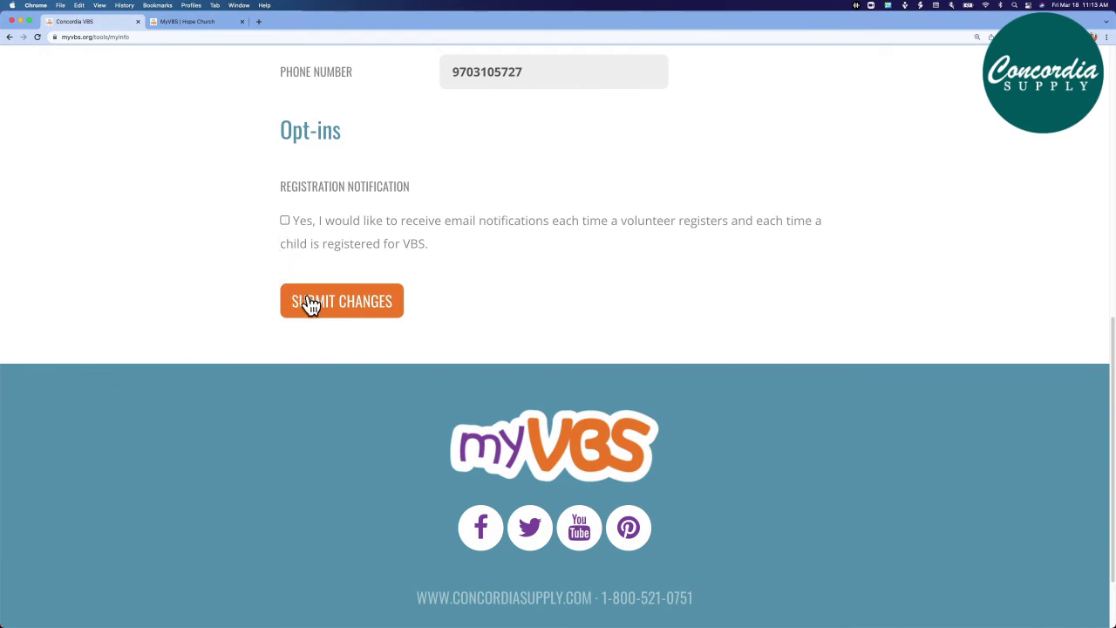
scroll(242, 262, up, 5)
scroll(241, 269, up, 3)
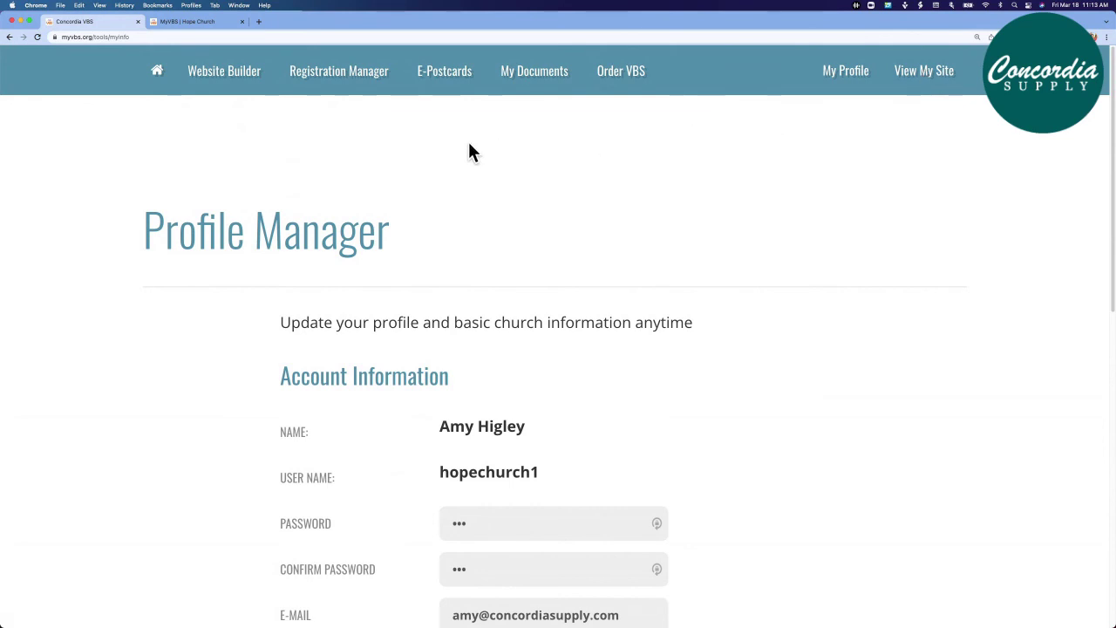
Return to the Tools home page with the Monumental banner and tool cards
click(160, 77)
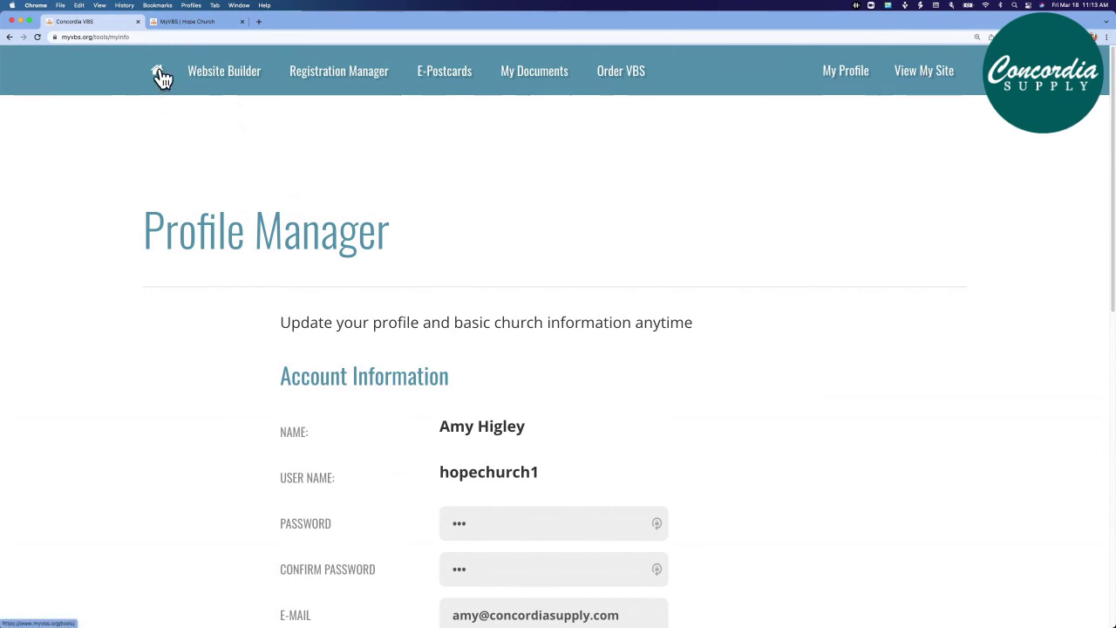